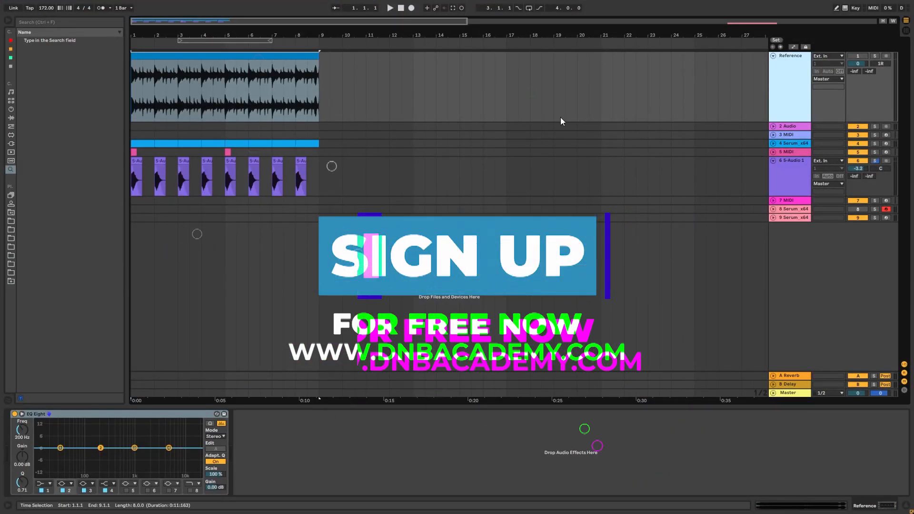
# Step: Unfold the 4 Serum_x64 track so its MIDI clips show in the arrangement
pyautogui.click(772, 143)
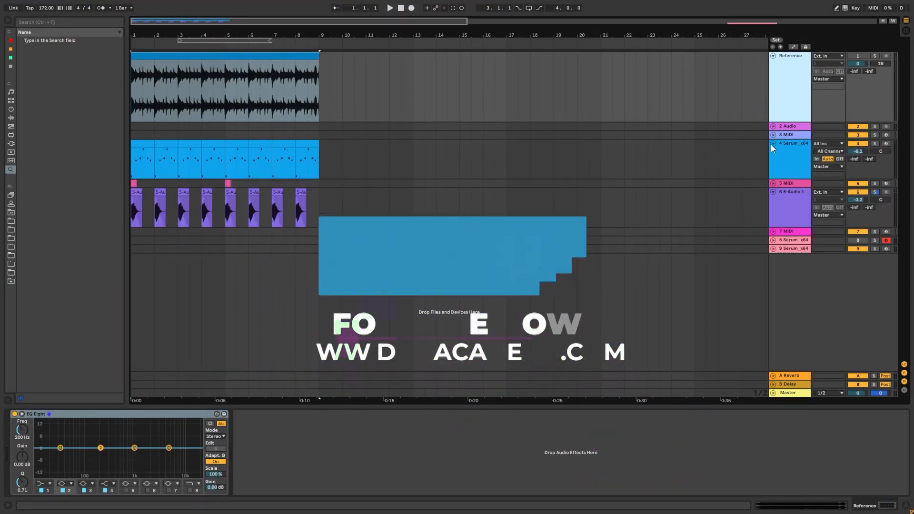
pyautogui.press('+')
pyautogui.moveTo(140, 34); pyautogui.dragTo(152, 61)
pyautogui.moveTo(194, 34); pyautogui.dragTo(189, 39)
# Step: Solo the Reference track, centre its pan, and lower its volume to -5.0 dB while it plays
pyautogui.click(873, 55)
pyautogui.click(873, 55)
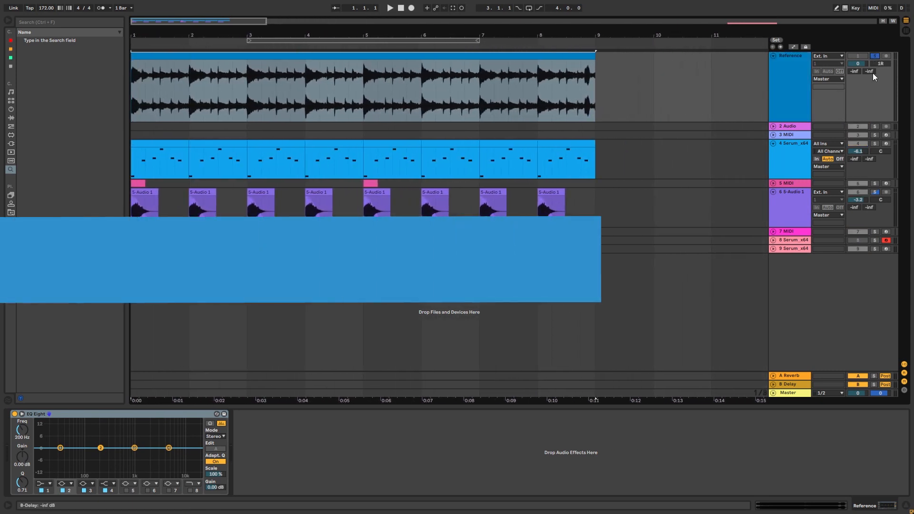
pyautogui.doubleClick(876, 63)
pyautogui.press('space')
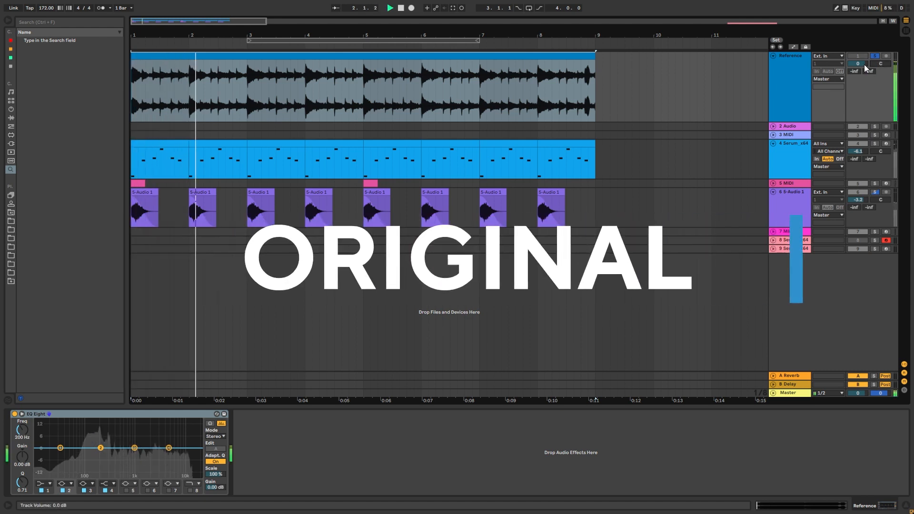
pyautogui.moveTo(860, 64); pyautogui.dragTo(861, 76)
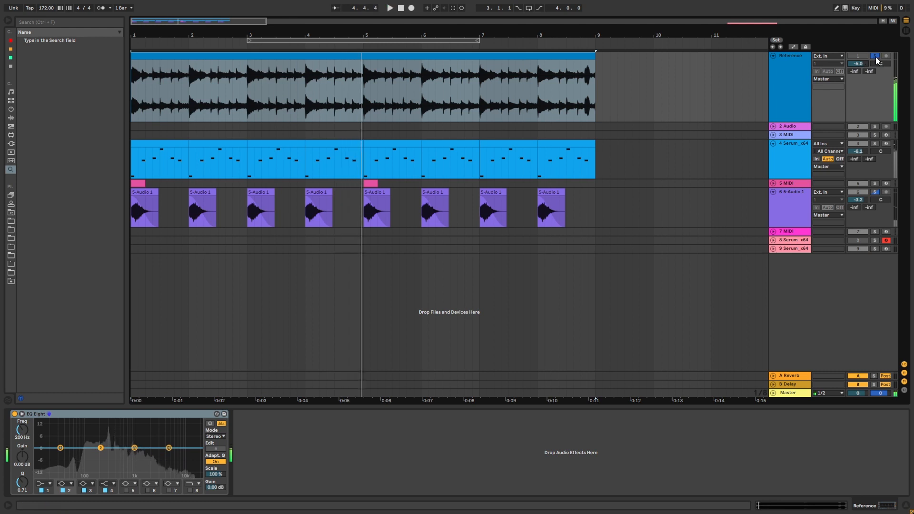
# Step: Turn off the Reference track's solo and play back the MIDI notes of the Serum clip
pyautogui.press('space')
pyautogui.click(875, 57)
pyautogui.press('space')
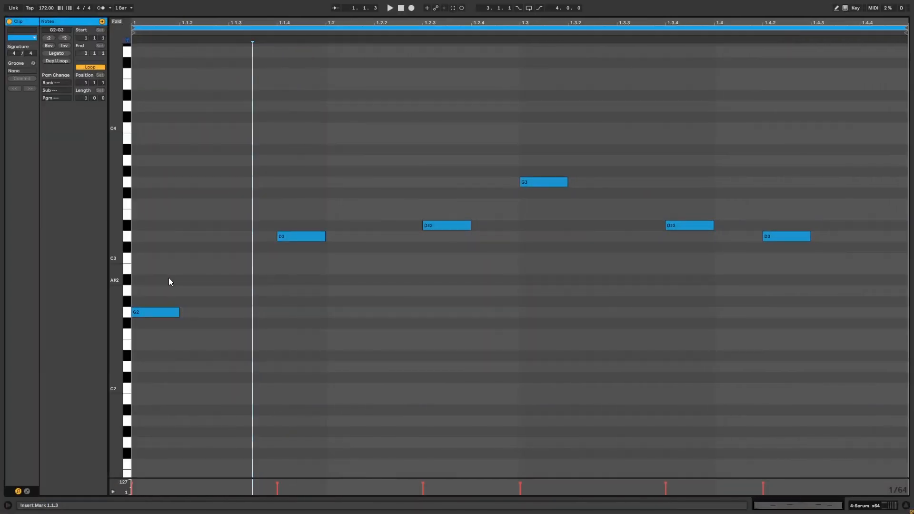
pyautogui.press('space')
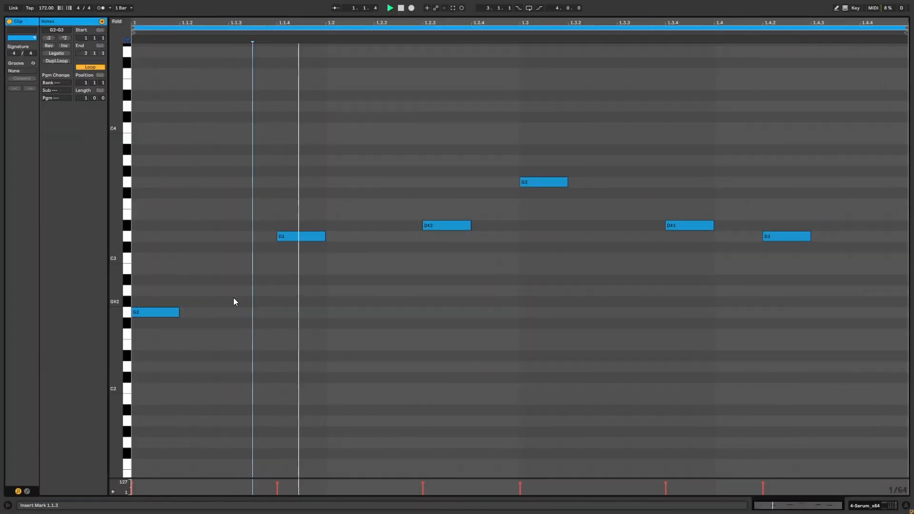
pyautogui.press('space')
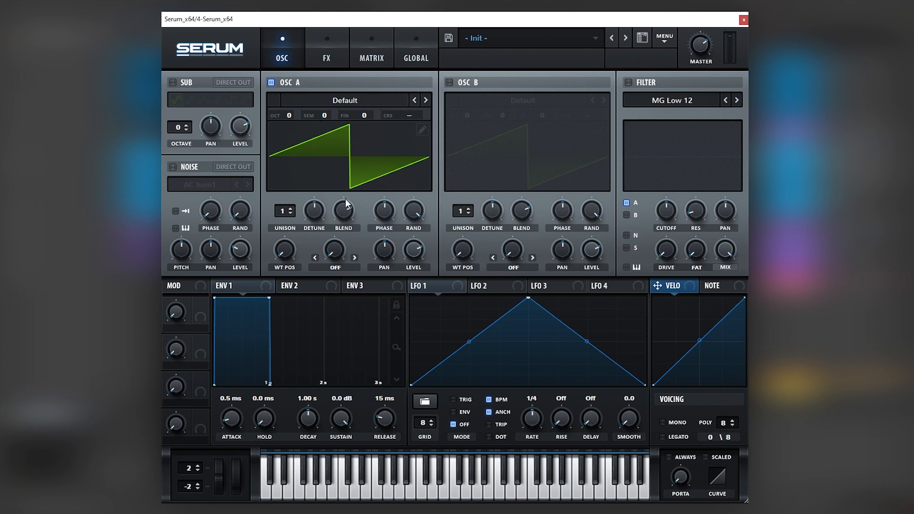
# Step: In Oscillator A's wavetable editor, generate a sine with the preset formula sin(x*pi) and zero the first harmonic's phase
pyautogui.click(427, 133)
pyautogui.click(733, 380)
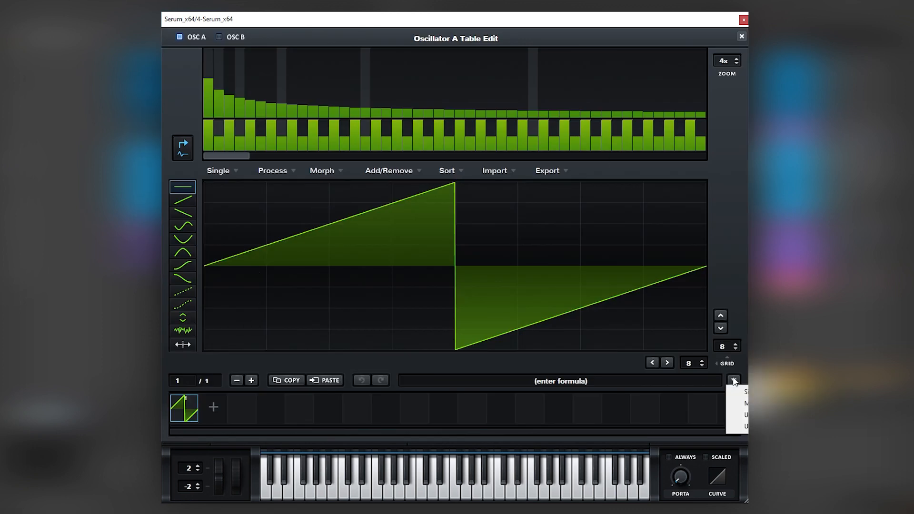
pyautogui.moveTo(743, 392)
pyautogui.click(808, 404)
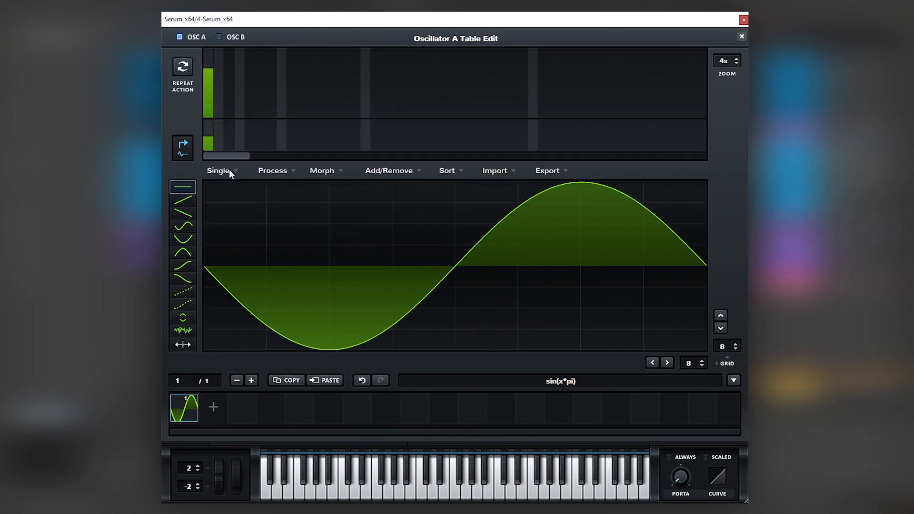
pyautogui.moveTo(208, 143); pyautogui.dragTo(198, 210)
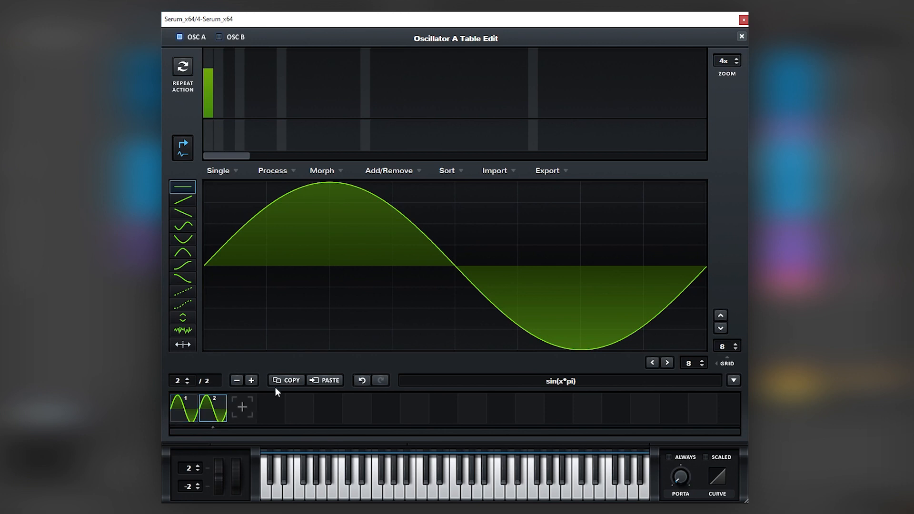
# Step: In wavetable frame 2, add harmonic bins 3, 5 and 7 at decreasing levels to form a rounded square wave
pyautogui.moveTo(230, 96); pyautogui.dragTo(255, 104)
pyautogui.click(251, 108)
pyautogui.click(271, 116)
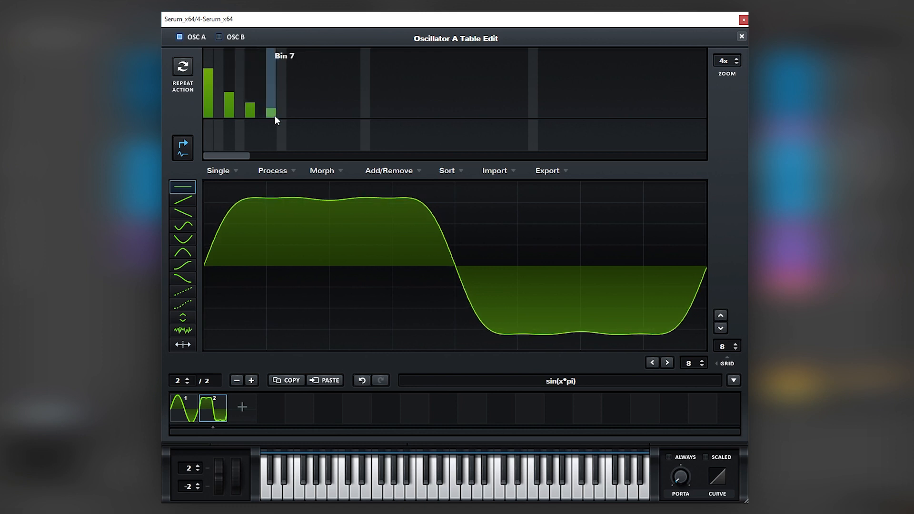
pyautogui.click(270, 110)
pyautogui.click(272, 111)
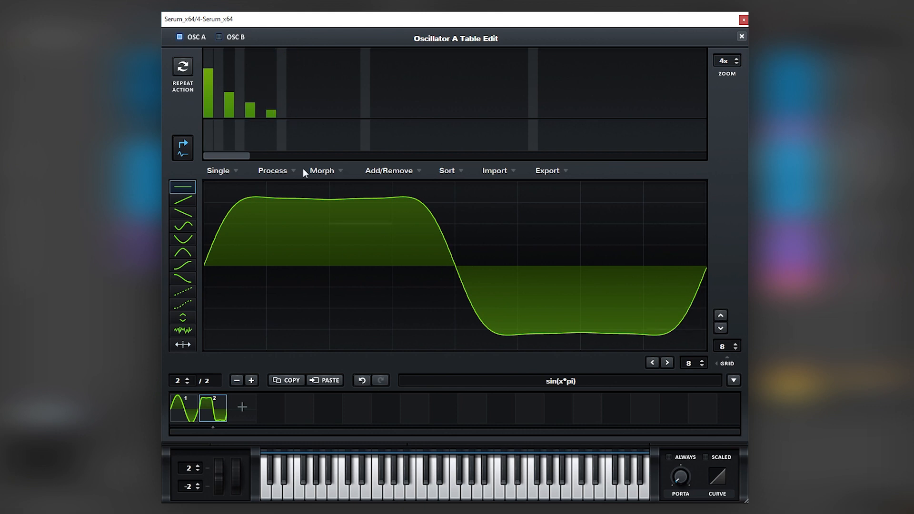
pyautogui.click(274, 112)
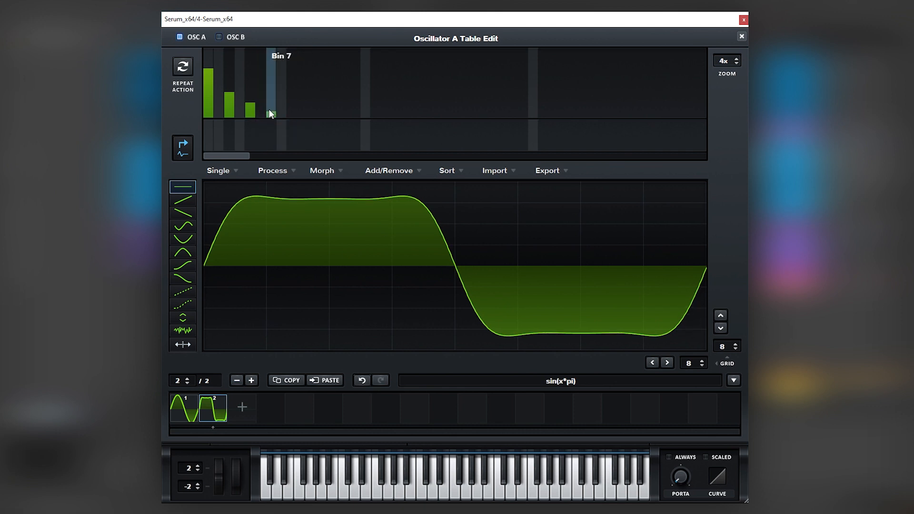
pyautogui.click(251, 102)
pyautogui.moveTo(251, 103); pyautogui.dragTo(269, 110)
pyautogui.click(270, 113)
# Step: Normalize each wavetable frame separately and morph the two frames into a 256-frame table for Oscillator A
pyautogui.click(273, 170)
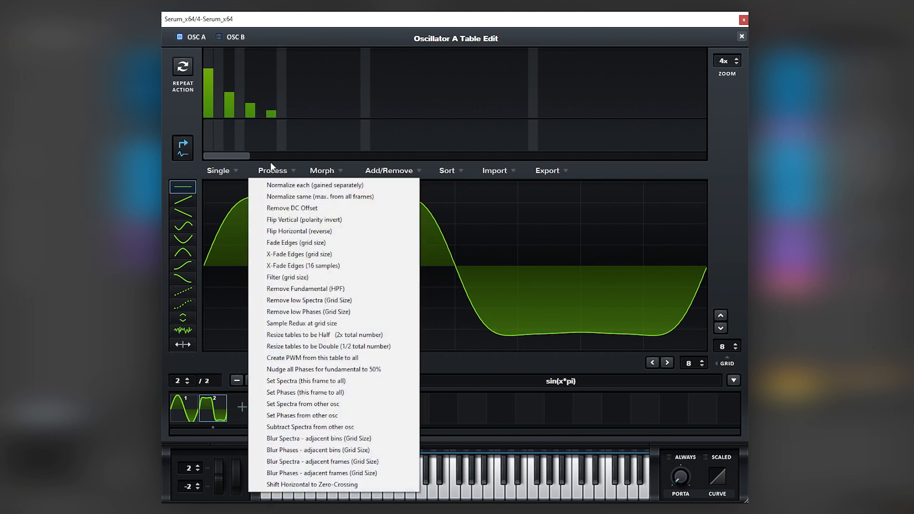
pyautogui.click(292, 183)
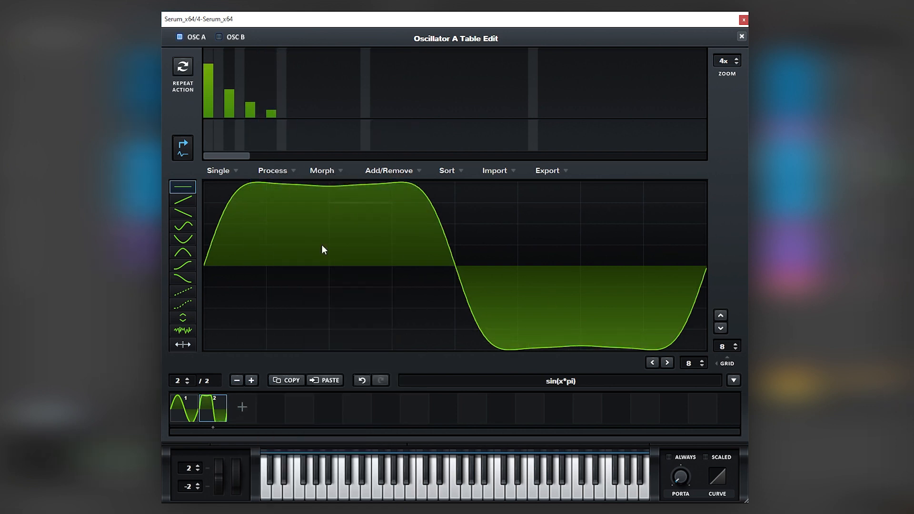
pyautogui.click(322, 170)
pyautogui.click(387, 194)
pyautogui.click(741, 36)
pyautogui.click(422, 130)
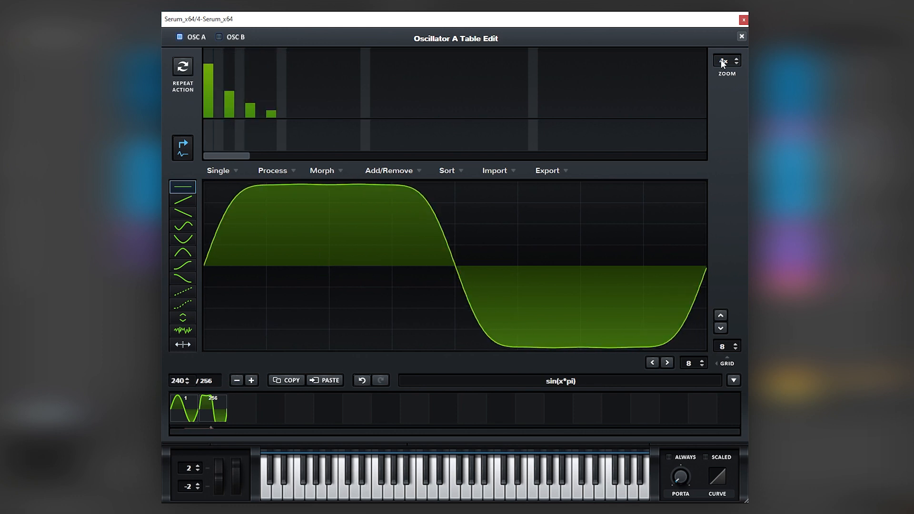
pyautogui.click(741, 36)
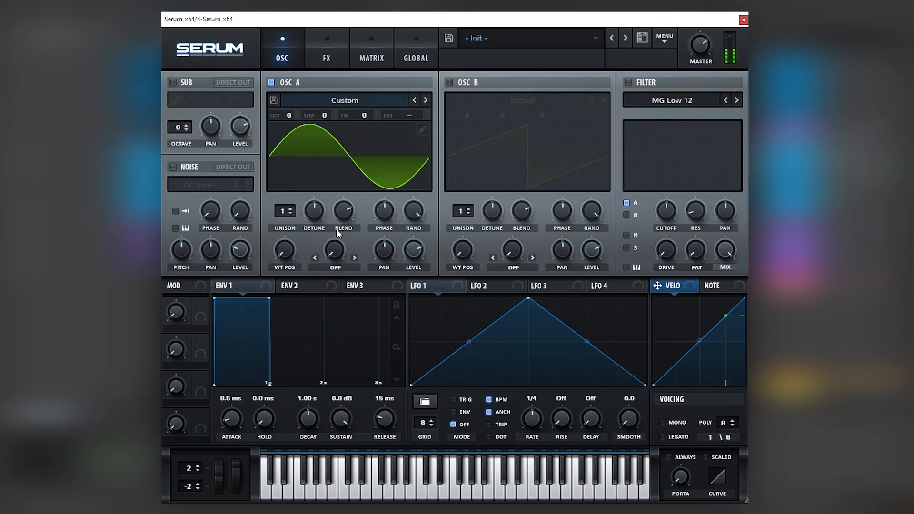
# Step: Assign LFO 1 to Oscillator A's WT POS and shape it into a steep falling curve in ENV mode
pyautogui.moveTo(445, 287); pyautogui.dragTo(285, 249)
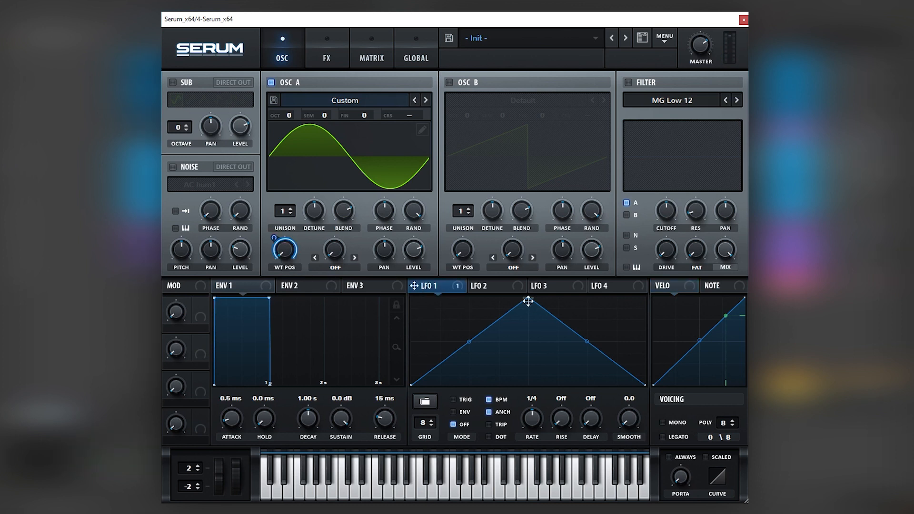
pyautogui.moveTo(527, 301); pyautogui.dragTo(394, 335)
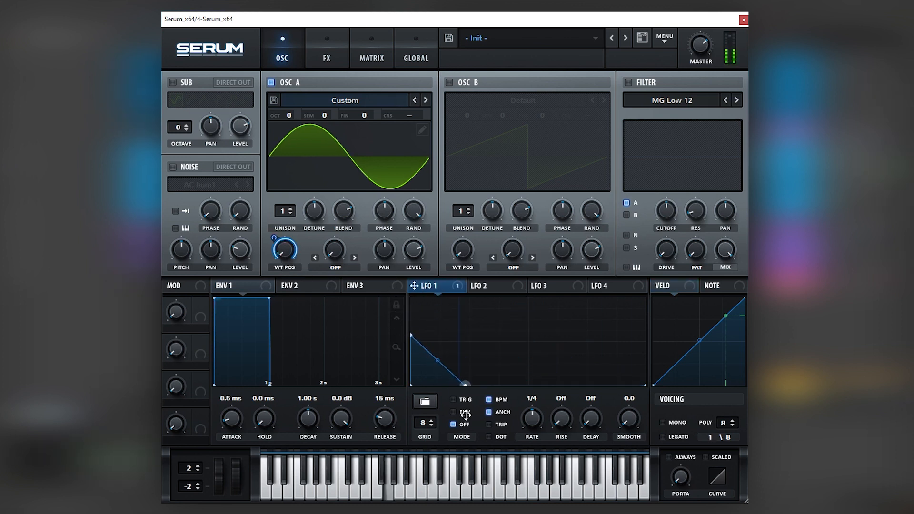
pyautogui.click(464, 413)
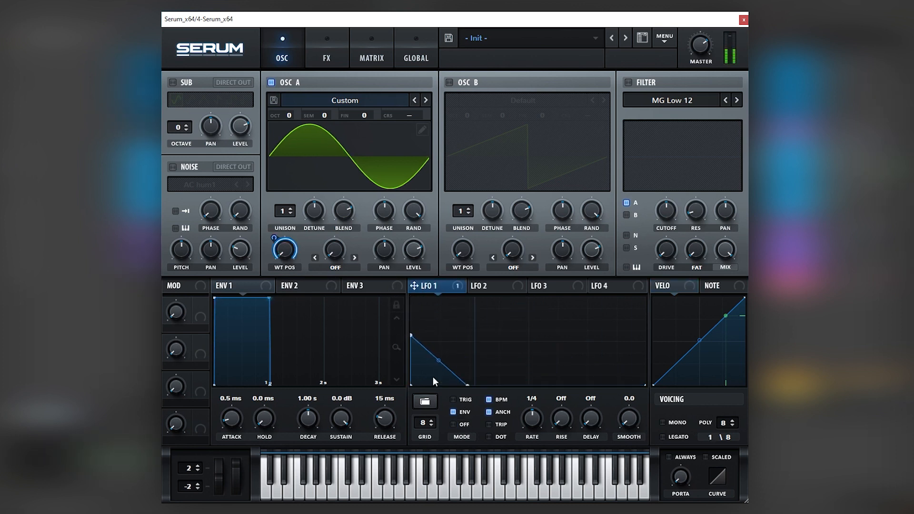
pyautogui.moveTo(410, 335); pyautogui.dragTo(408, 299)
pyautogui.moveTo(439, 360)
pyautogui.mouseDown()
pyautogui.moveTo(437, 309)
pyautogui.moveTo(438, 350)
pyautogui.mouseUp()
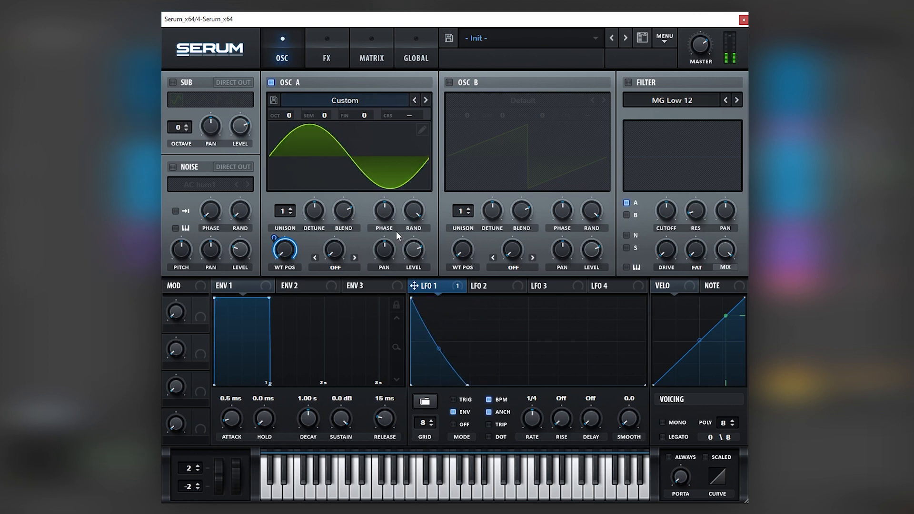
pyautogui.moveTo(467, 385); pyautogui.dragTo(548, 413)
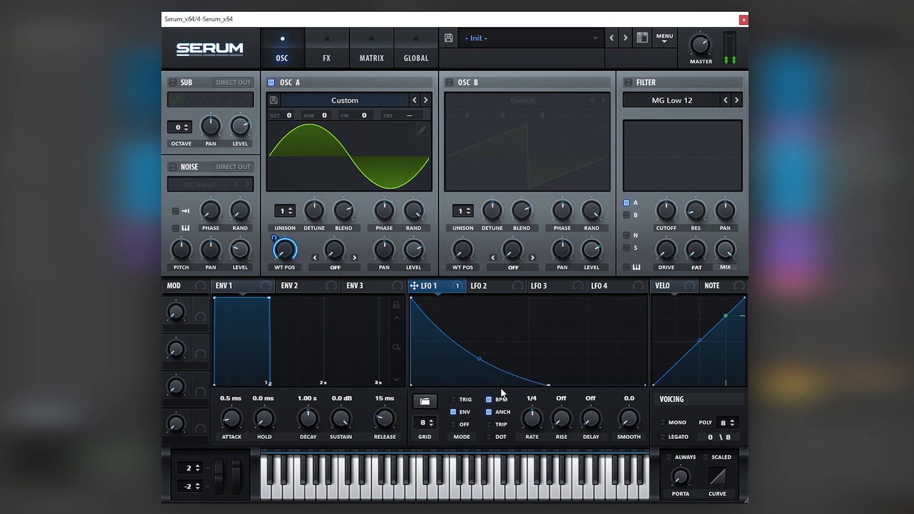
pyautogui.moveTo(479, 358); pyautogui.dragTo(482, 385)
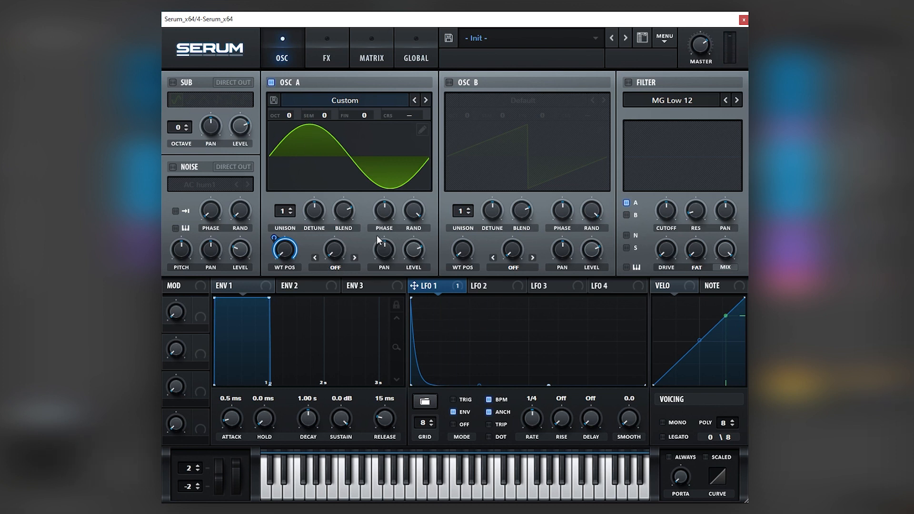
# Step: Set Oscillator A's unison to 5, lower its detune, and modulate its Detune and Rand with LFO 1
pyautogui.moveTo(291, 211); pyautogui.dragTo(284, 170)
pyautogui.moveTo(313, 211); pyautogui.dragTo(315, 248)
pyautogui.moveTo(414, 285); pyautogui.dragTo(309, 209)
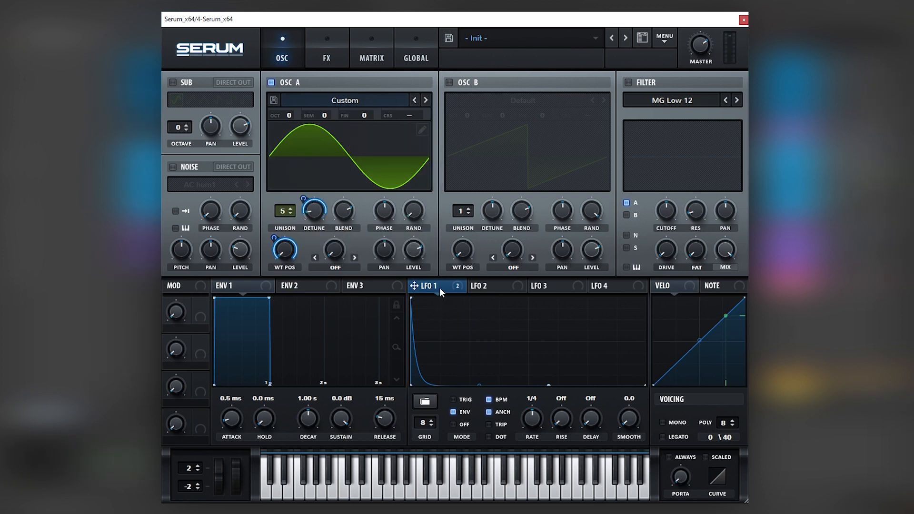
pyautogui.moveTo(414, 286); pyautogui.dragTo(413, 209)
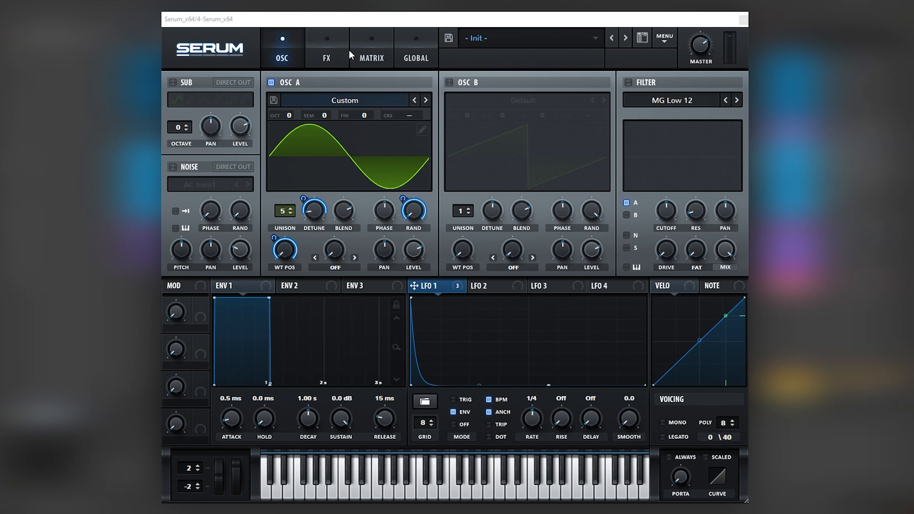
# Step: Assign LFO 2 to the effects Compressor's gain and shape it as a sharp initial spike with a low tail
pyautogui.click(333, 52)
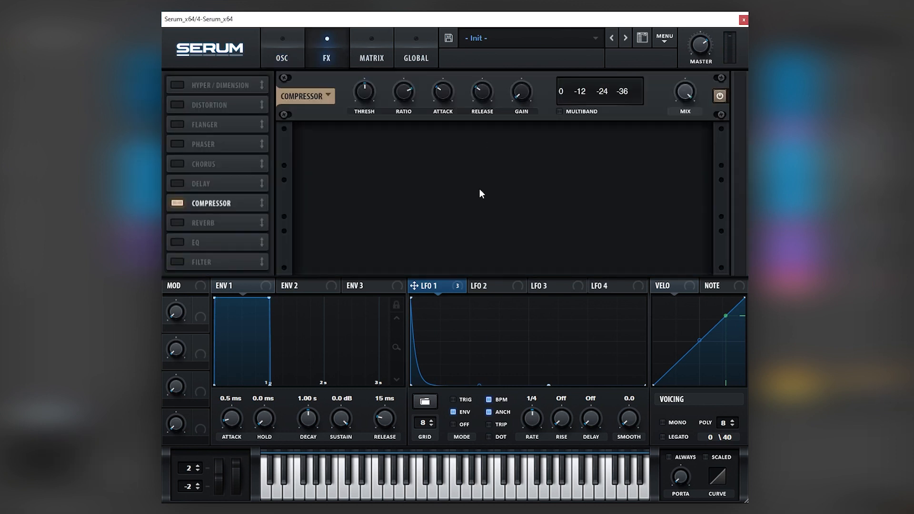
pyautogui.moveTo(469, 286); pyautogui.dragTo(515, 99)
pyautogui.moveTo(528, 299); pyautogui.dragTo(412, 316)
pyautogui.doubleClick(428, 367)
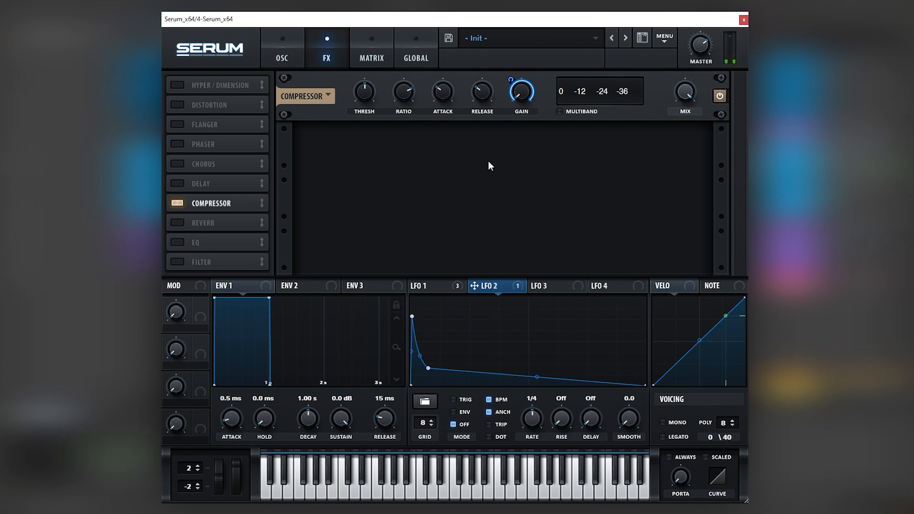
# Step: Lower the Compressor's threshold, reduce LFO 2's modulation of its gain, and tighten LFO 2's initial spike
pyautogui.moveTo(363, 93); pyautogui.dragTo(344, 167)
pyautogui.moveTo(521, 101); pyautogui.dragTo(521, 100)
pyautogui.moveTo(424, 346); pyautogui.dragTo(411, 317)
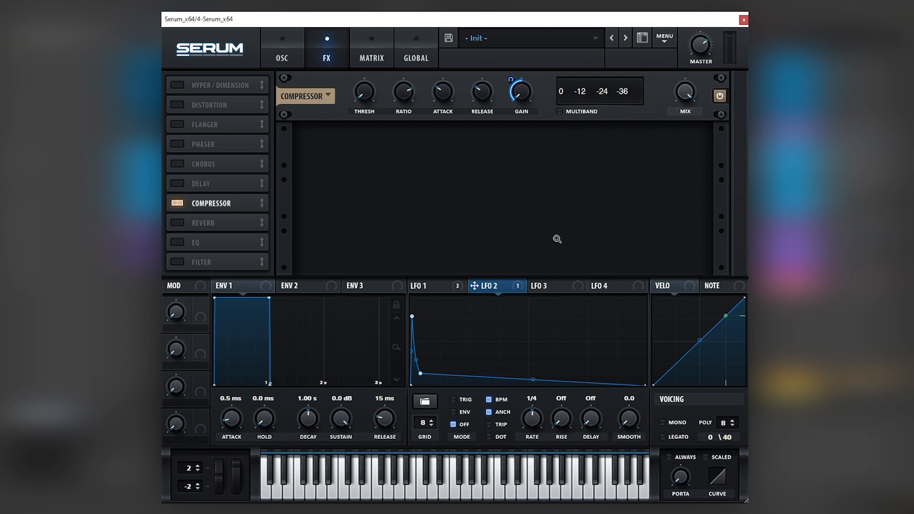
pyautogui.click(284, 58)
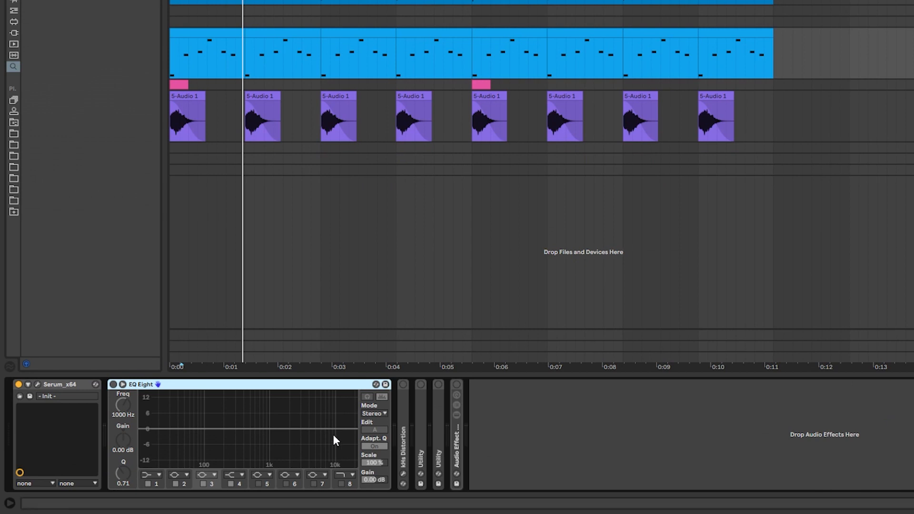
# Step: Unfold the kHs Distortion device on the Serum track and delete the EQ Eight in front of it
pyautogui.click(401, 409)
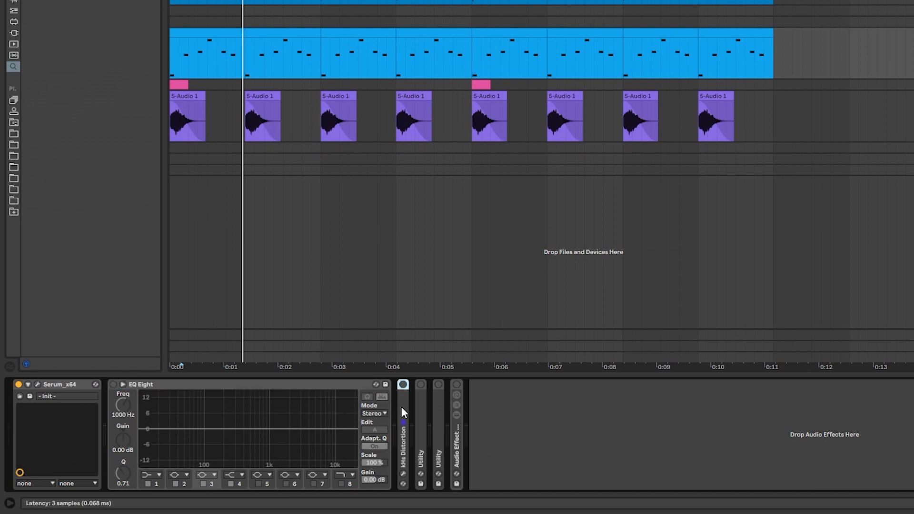
pyautogui.doubleClick(401, 406)
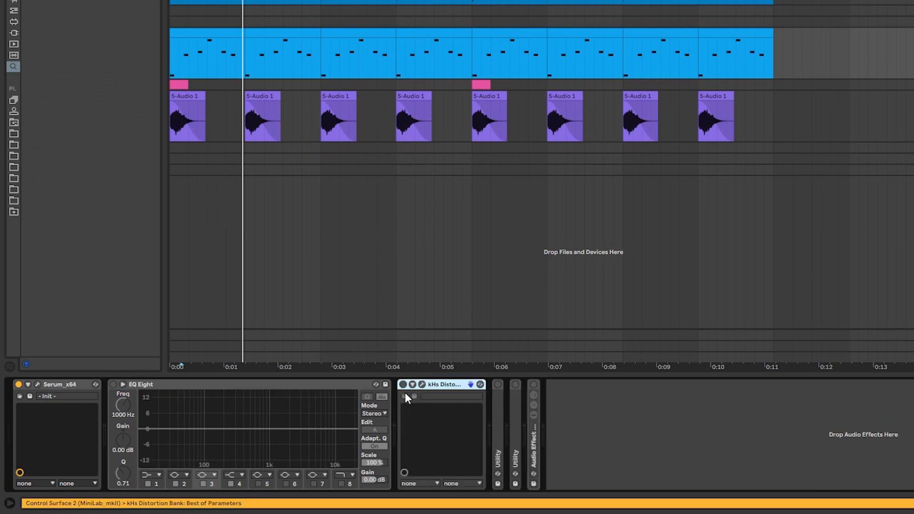
pyautogui.click(141, 385)
pyautogui.press('Delete')
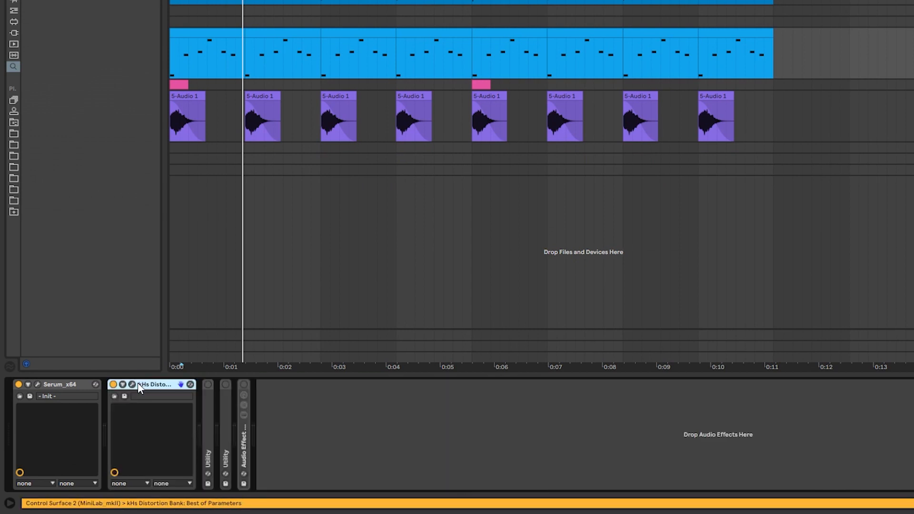
# Step: Open the kHs Distortion window and listen to the Serum bass through its Sine distortion
pyautogui.click(132, 384)
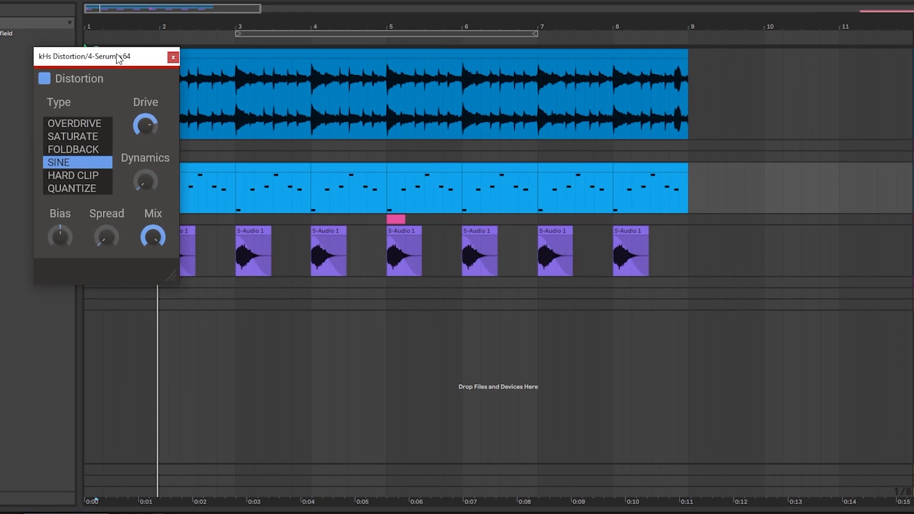
pyautogui.moveTo(119, 58); pyautogui.dragTo(267, 105)
pyautogui.press('space')
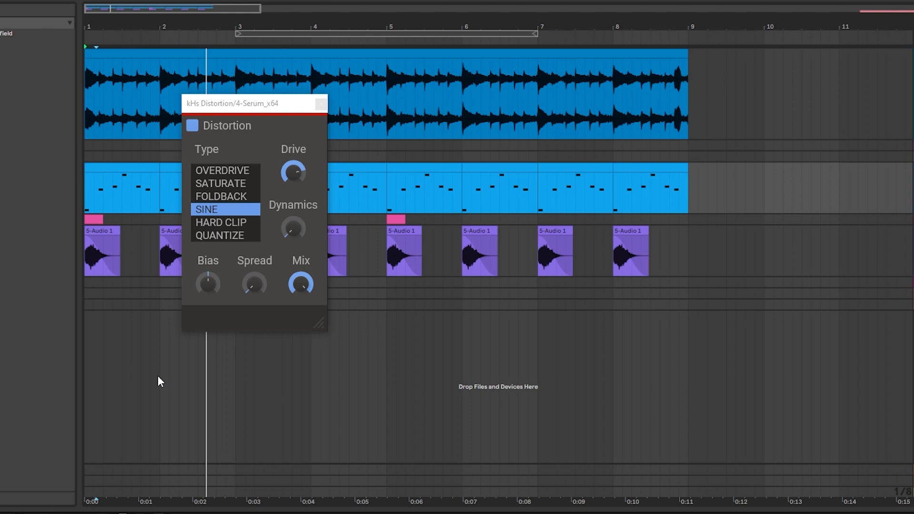
pyautogui.press('space')
pyautogui.press('space')
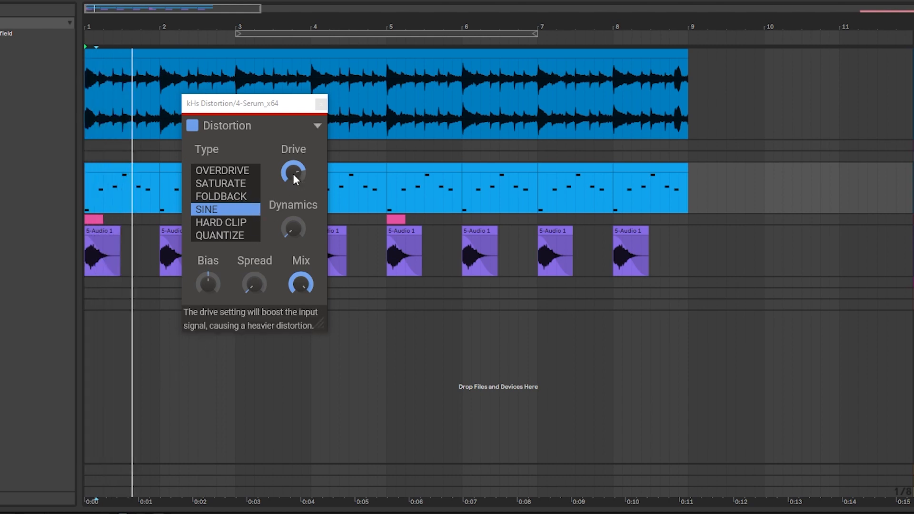
# Step: Try a slightly different Drive amount on kHs Distortion while playing back the Serum bass
pyautogui.moveTo(292, 173)
pyautogui.mouseDown()
pyautogui.moveTo(293, 201)
pyautogui.moveTo(293, 173)
pyautogui.mouseUp()
pyautogui.press('space')
pyautogui.press('space')
pyautogui.press('space')
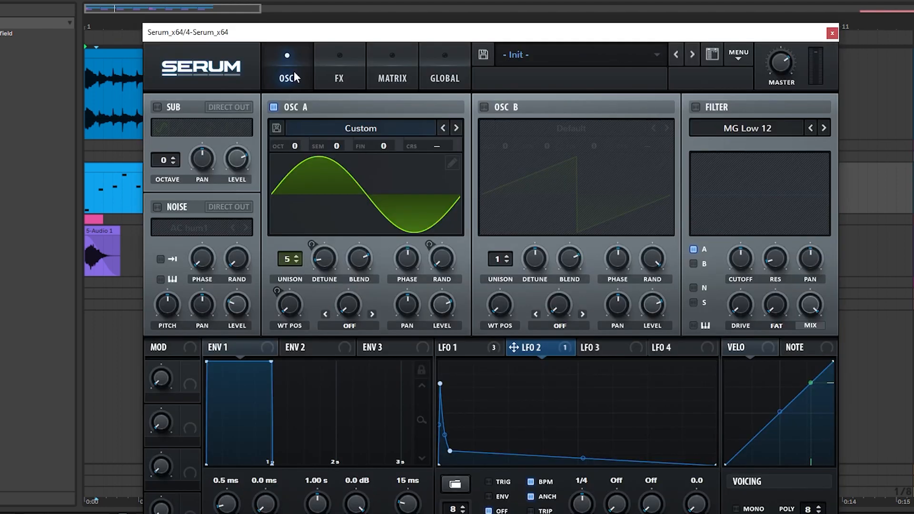
# Step: Try Serum's own Distortion placed after the Compressor, using the Sine Shaper type with an adjusted drive
pyautogui.click(339, 76)
pyautogui.click(164, 134)
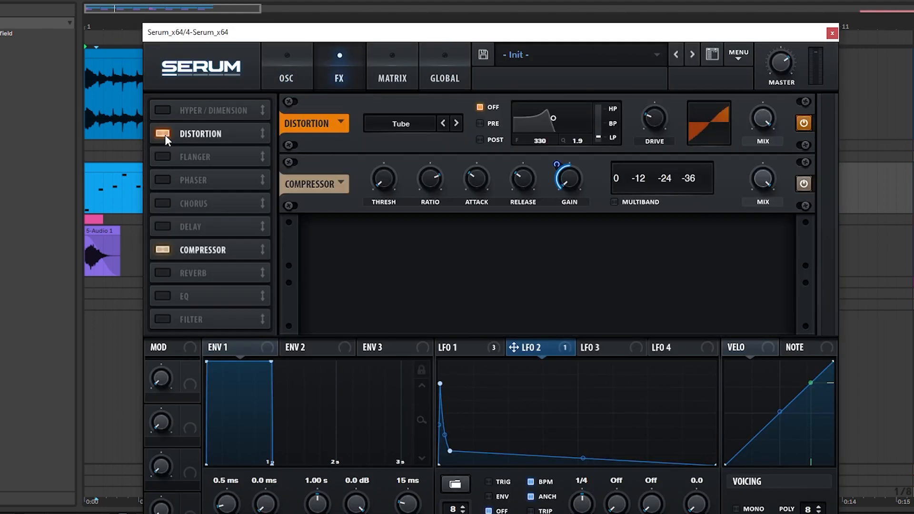
pyautogui.click(396, 125)
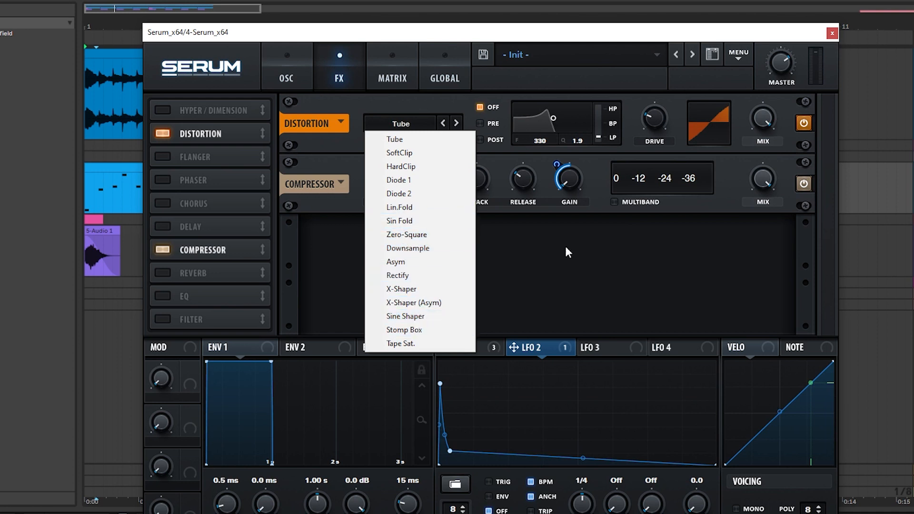
pyautogui.click(413, 317)
pyautogui.moveTo(190, 134); pyautogui.dragTo(188, 260)
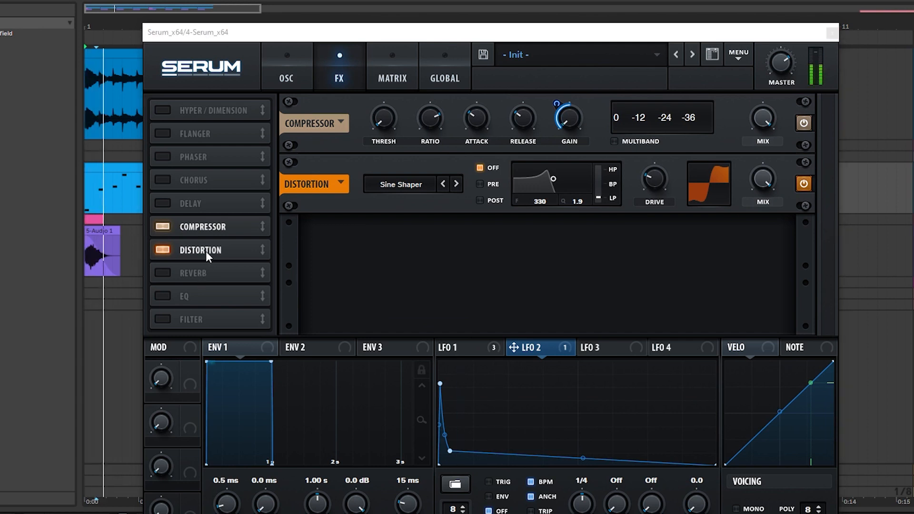
pyautogui.moveTo(661, 180); pyautogui.dragTo(658, 158)
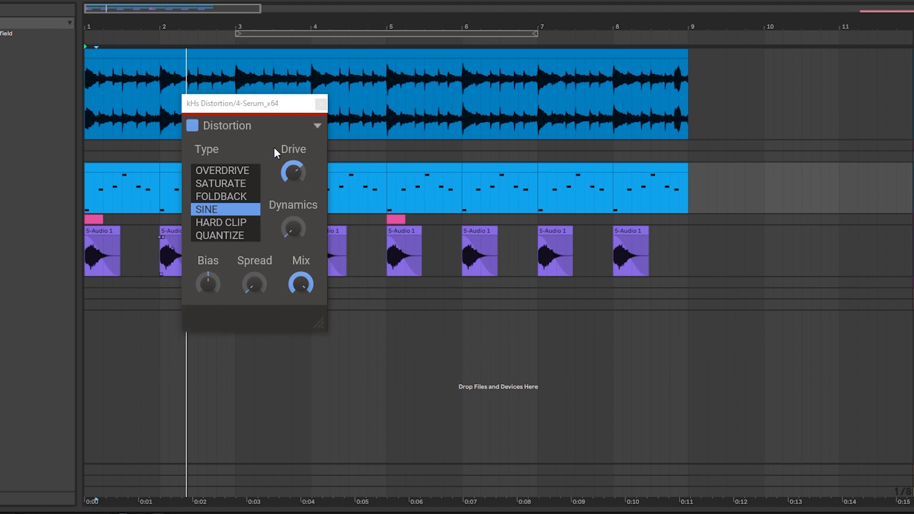
# Step: Lower the Drive of kHs Distortion to about halfway, play back the bass, and close the plugin window
pyautogui.moveTo(296, 181)
pyautogui.mouseDown()
pyautogui.moveTo(296, 170)
pyautogui.moveTo(291, 181)
pyautogui.mouseUp()
pyautogui.press('space')
pyautogui.press('space')
pyautogui.press('space')
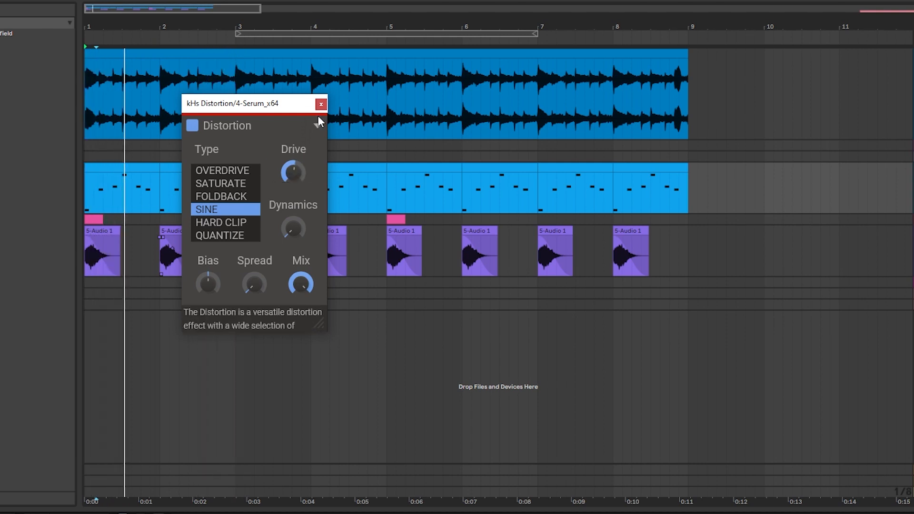
pyautogui.click(321, 104)
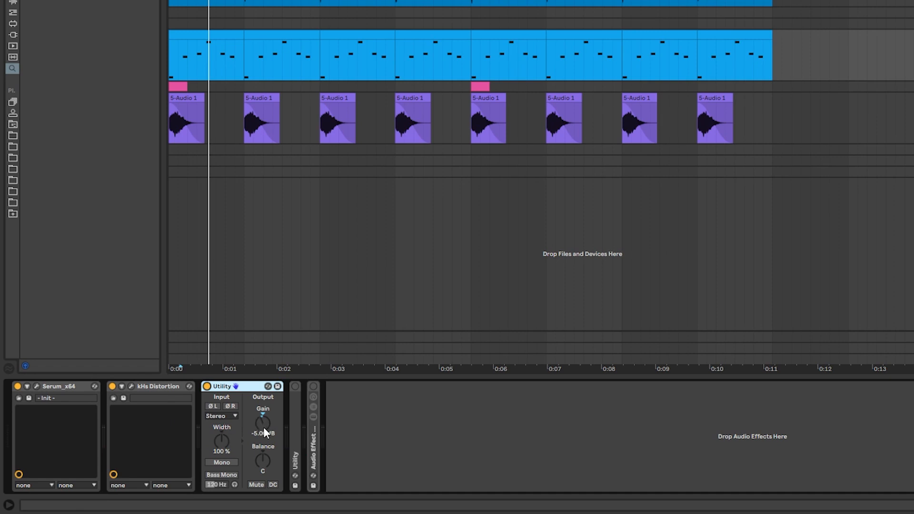
# Step: Place a copy of the Utility between Serum and kHs Distortion and set its gain to -5.00 dB
pyautogui.press('space')
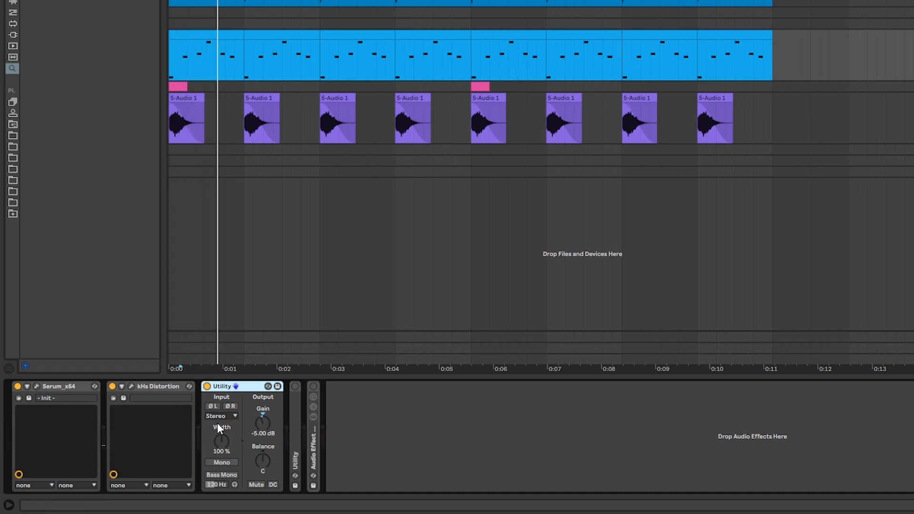
pyautogui.press('space')
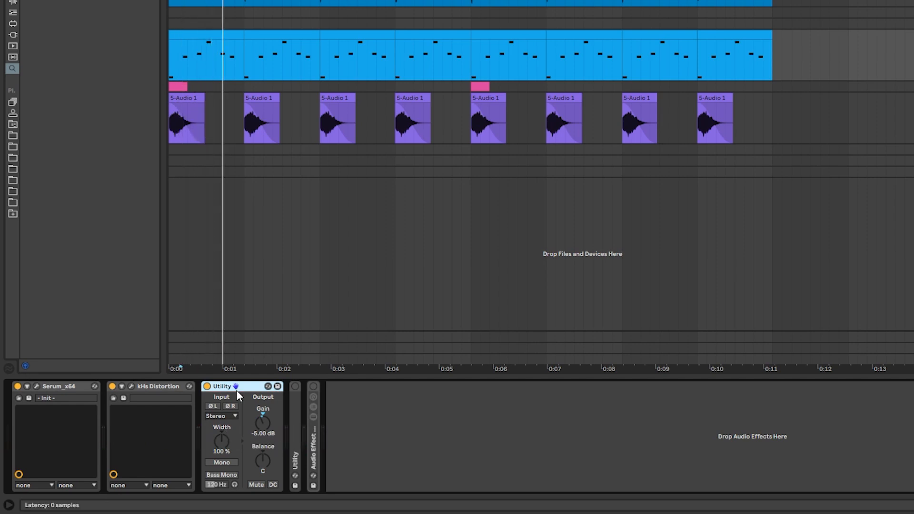
pyautogui.moveTo(236, 390); pyautogui.dragTo(84, 417)
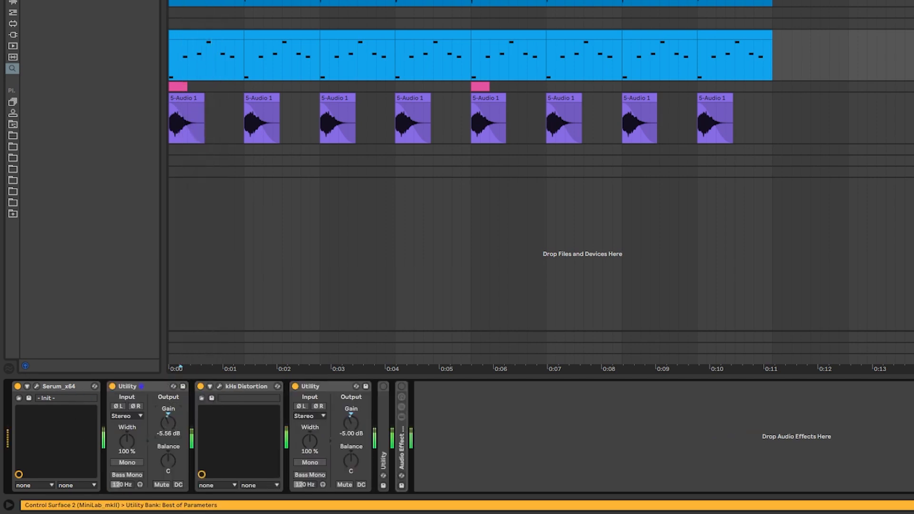
pyautogui.moveTo(179, 420); pyautogui.dragTo(185, 441)
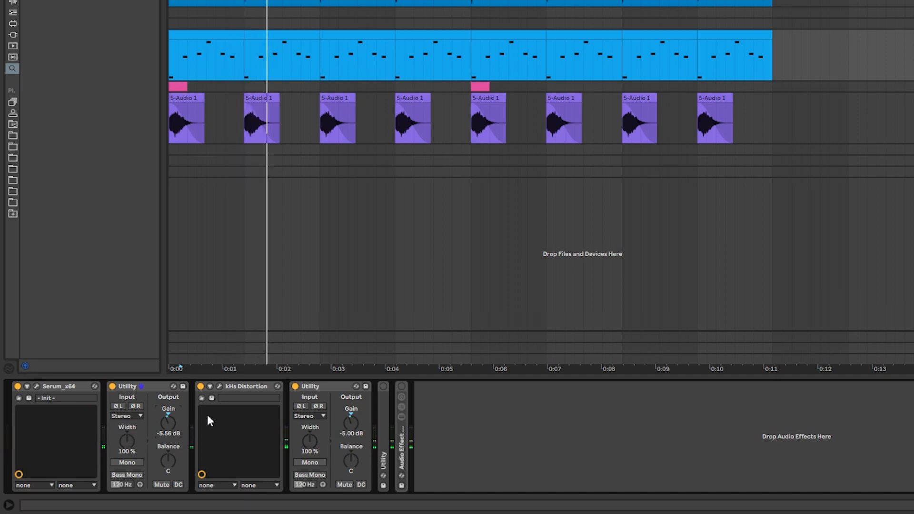
pyautogui.press('space')
pyautogui.moveTo(168, 422); pyautogui.dragTo(168, 422)
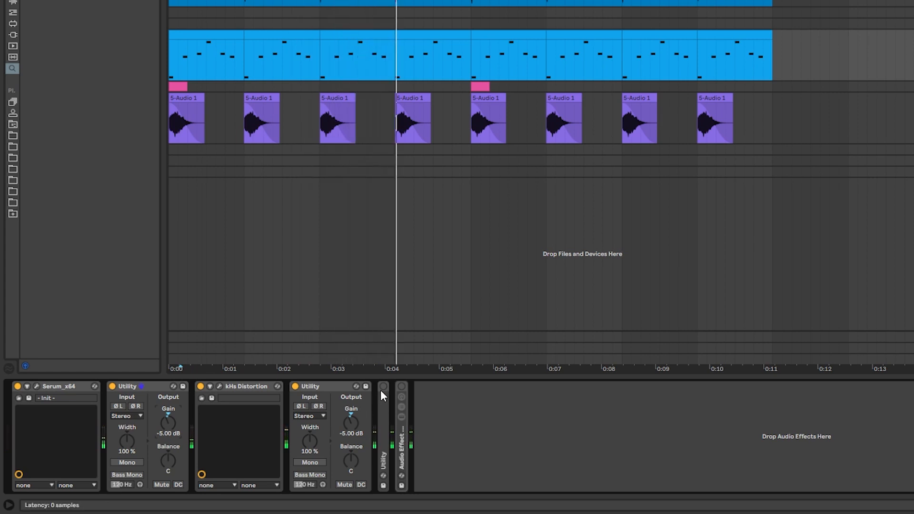
# Step: Enable and unfold the Audio Effect Rack, and inspect the devices in its two chains
pyautogui.click(401, 387)
pyautogui.doubleClick(402, 443)
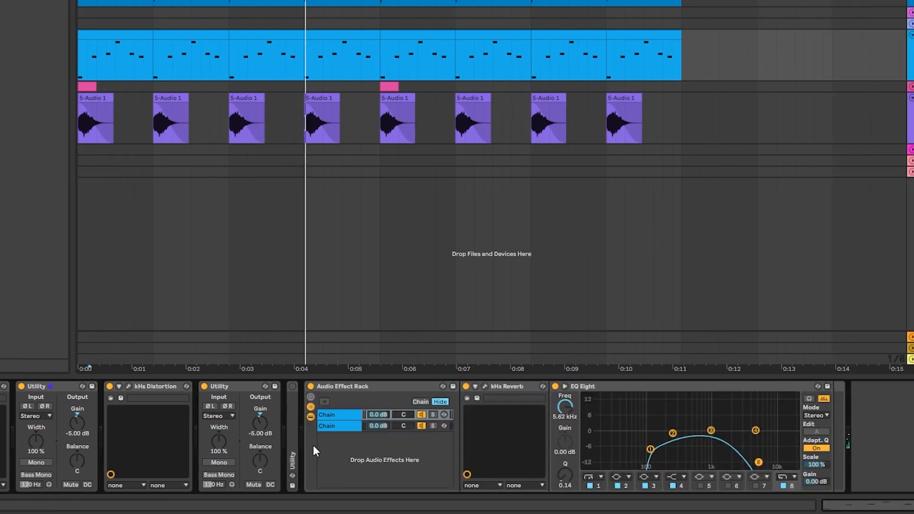
pyautogui.click(161, 412)
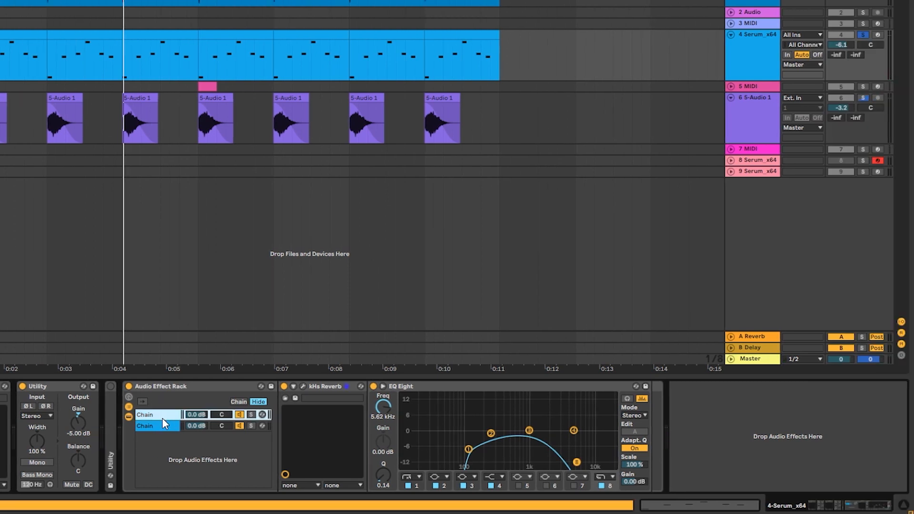
pyautogui.click(170, 425)
pyautogui.click(163, 414)
pyautogui.click(153, 426)
# Step: Listen to the rack's second chain while comparing its EQ Eight switched off and on
pyautogui.click(285, 386)
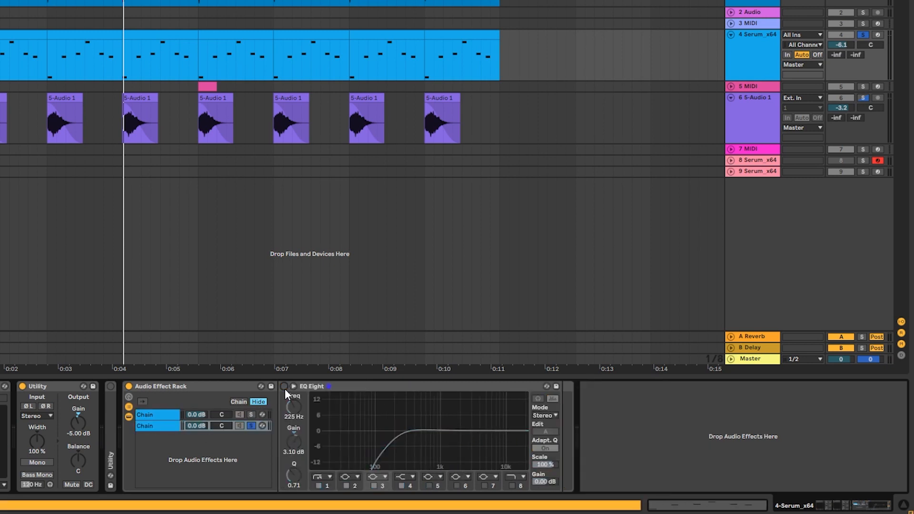
pyautogui.press('space')
pyautogui.click(284, 386)
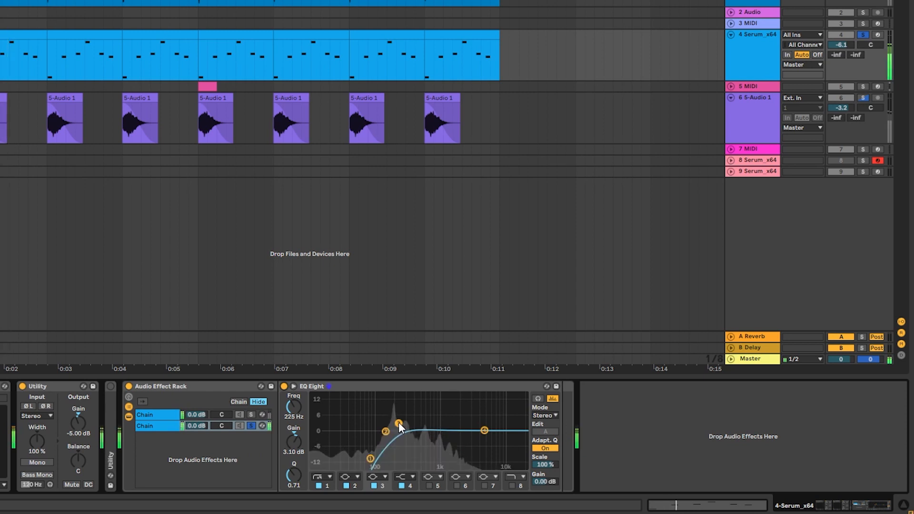
# Step: Solo the rack's first chain and open its kHs Reverb to examine the Decay and Size settings
pyautogui.click(217, 412)
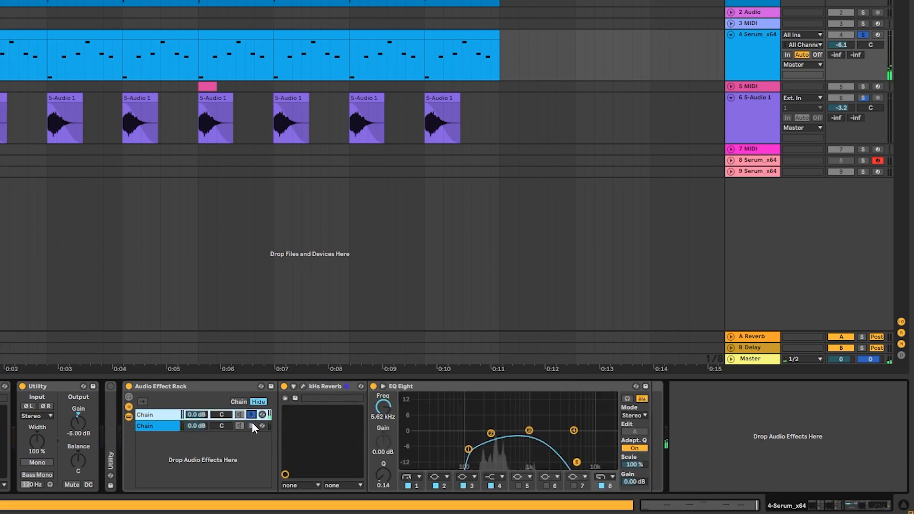
pyautogui.click(302, 386)
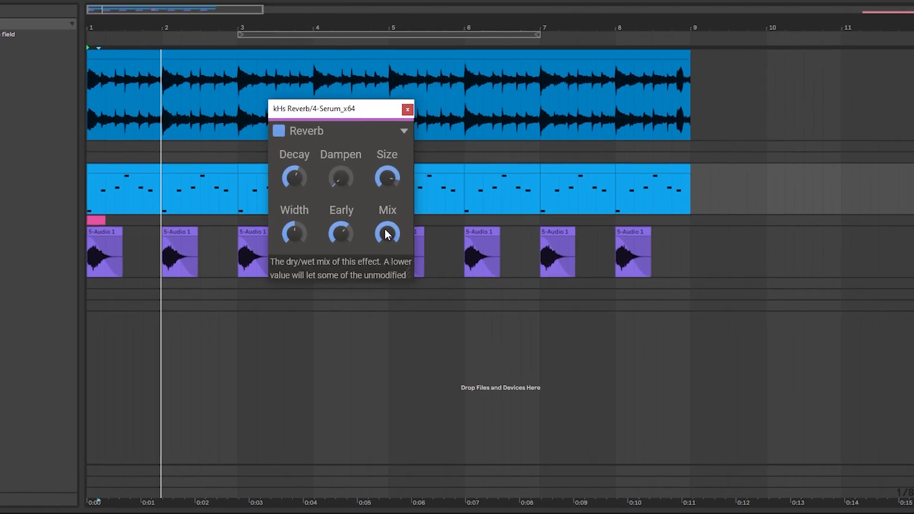
pyautogui.click(295, 179)
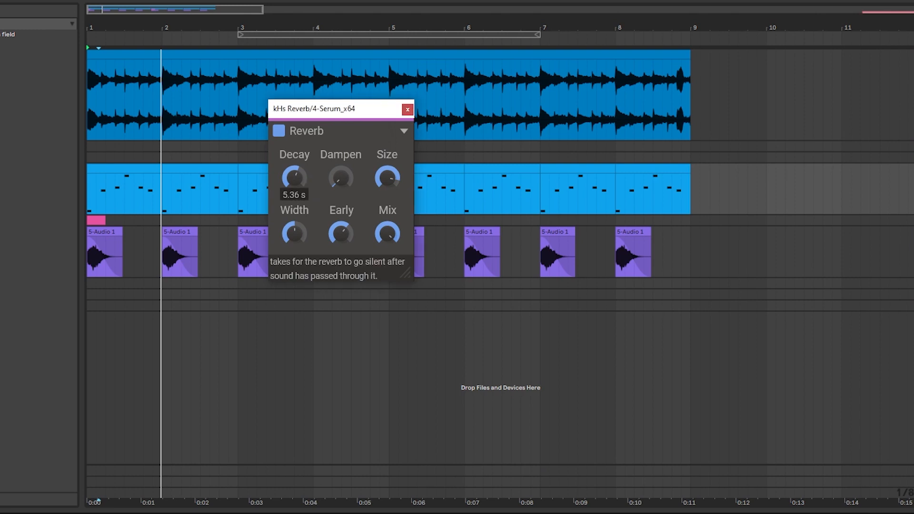
pyautogui.click(386, 178)
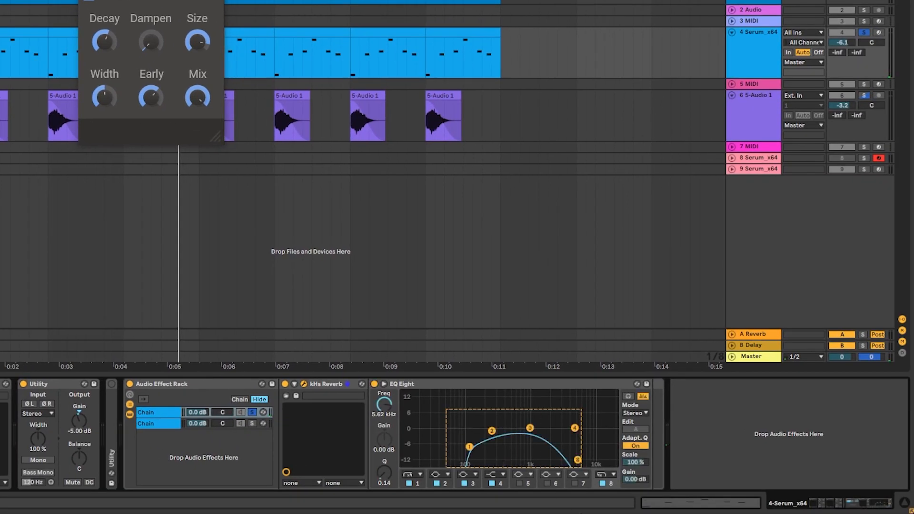
# Step: Lower the high-cut band of the reverb chain's EQ Eight to 2.90 kHz, and solo the second chain as well
pyautogui.click(459, 398)
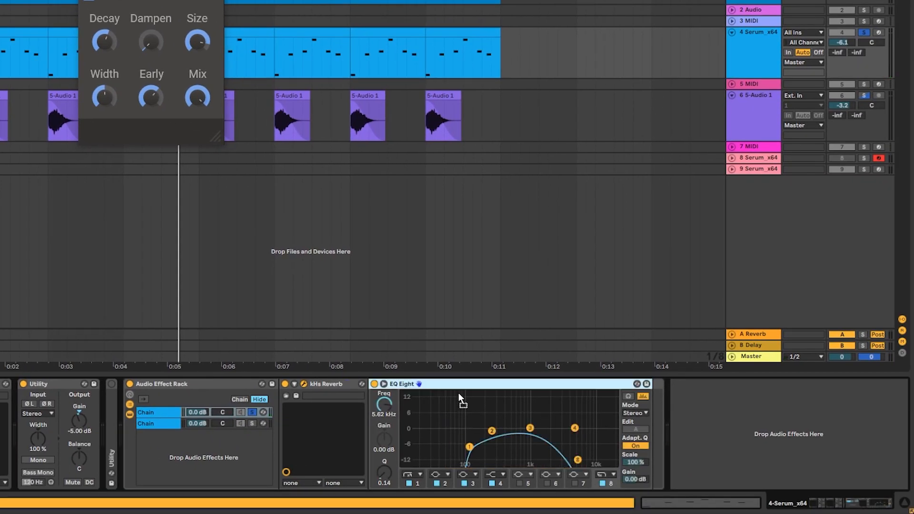
pyautogui.press('space')
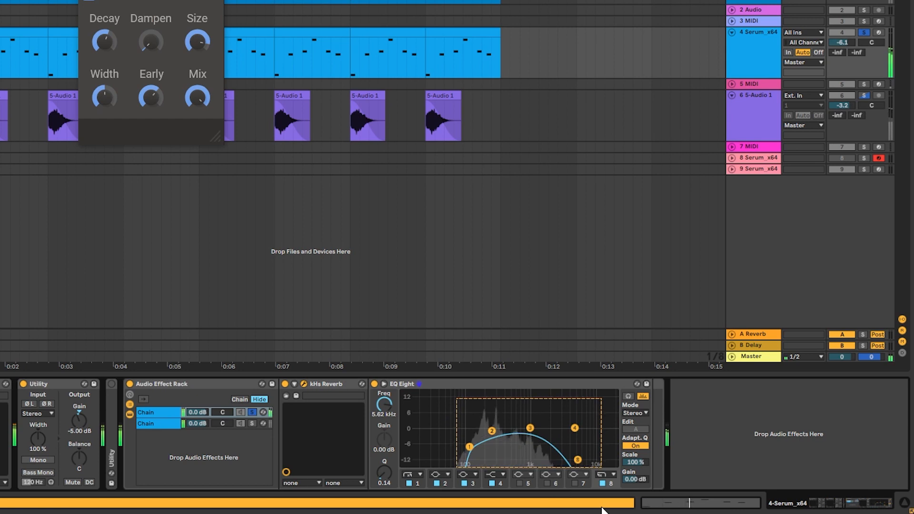
pyautogui.moveTo(577, 460); pyautogui.dragTo(559, 455)
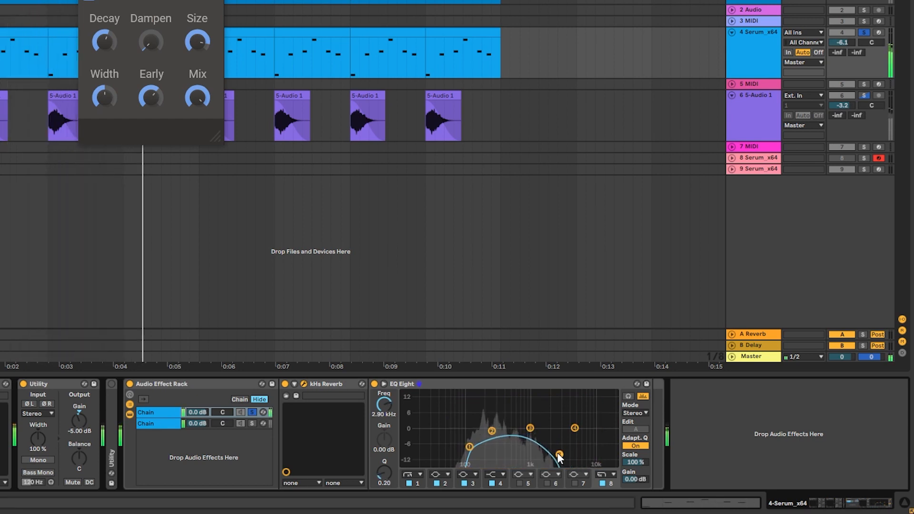
pyautogui.click(251, 421)
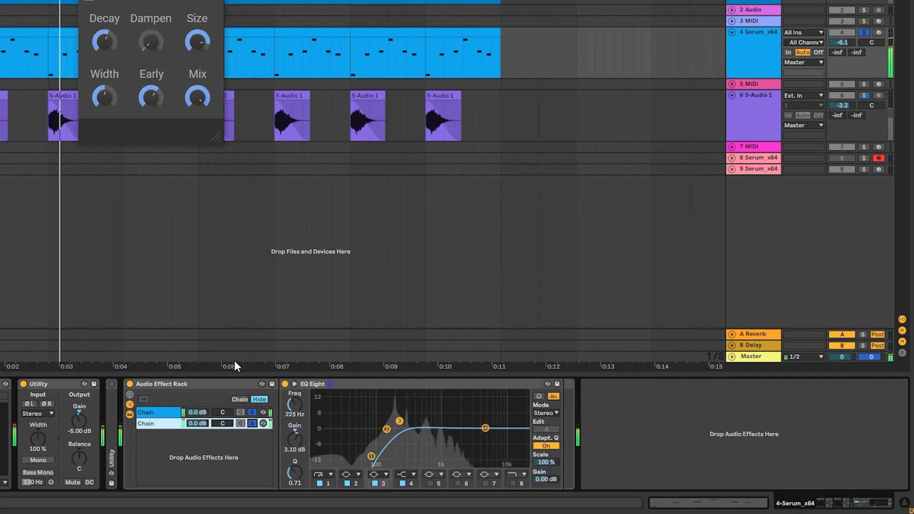
# Step: Raise the Drive of kHs Distortion and, after trying Overdrive, set its type to Foldback
pyautogui.click(47, 456)
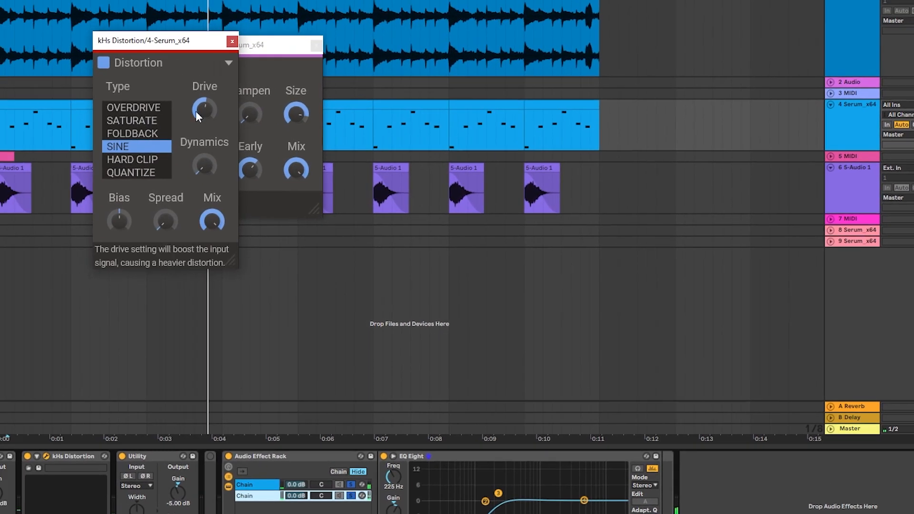
pyautogui.moveTo(197, 112); pyautogui.dragTo(196, 111)
pyautogui.press('space')
pyautogui.moveTo(294, 175)
pyautogui.mouseDown()
pyautogui.moveTo(294, 138)
pyautogui.moveTo(294, 188)
pyautogui.moveTo(294, 177)
pyautogui.mouseUp()
pyautogui.press('space')
pyautogui.press('space')
pyautogui.click(243, 174)
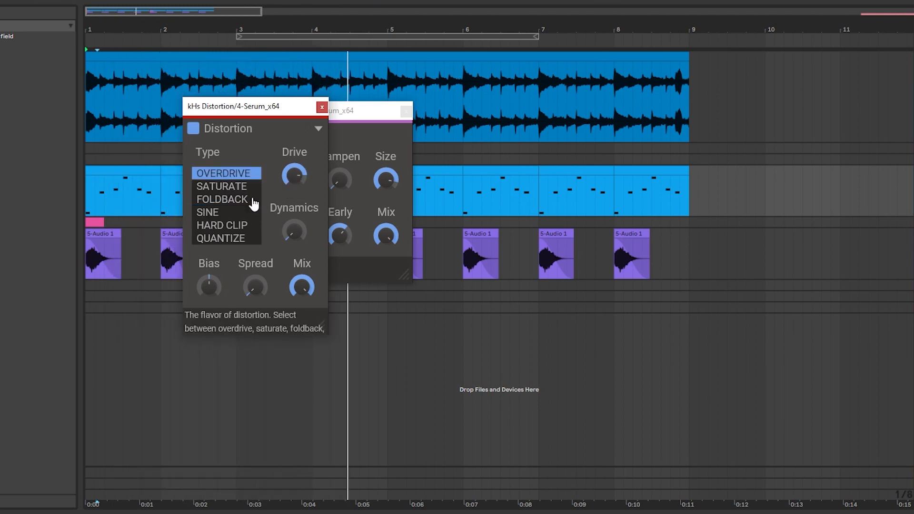
pyautogui.click(227, 200)
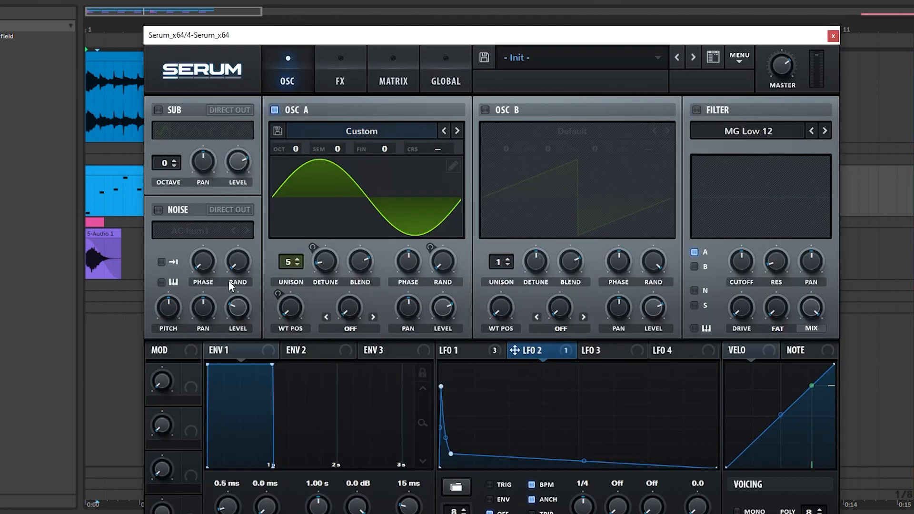
# Step: Enable Serum's effects Filter, modulate its cutoff with LFO 3, and shape that LFO as a steeply falling curve in ENV mode
pyautogui.click(286, 53)
pyautogui.click(128, 275)
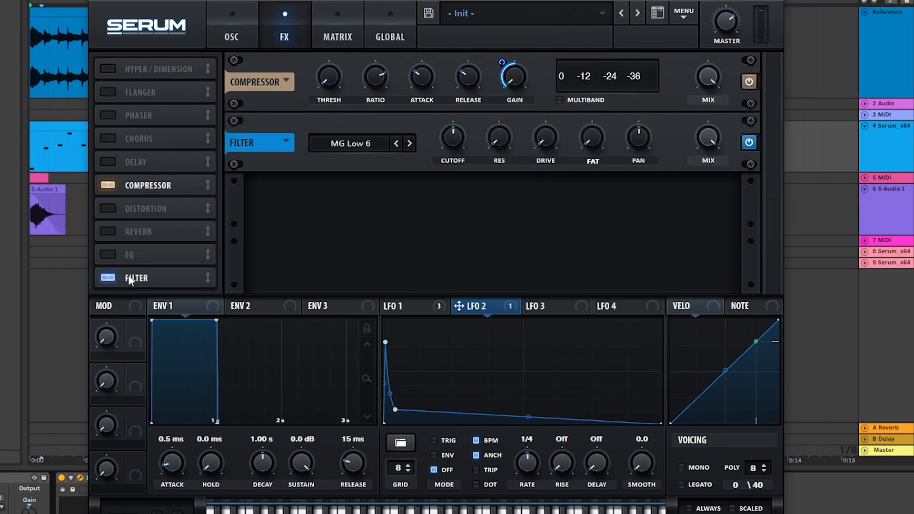
pyautogui.click(550, 310)
pyautogui.moveTo(530, 306); pyautogui.dragTo(452, 138)
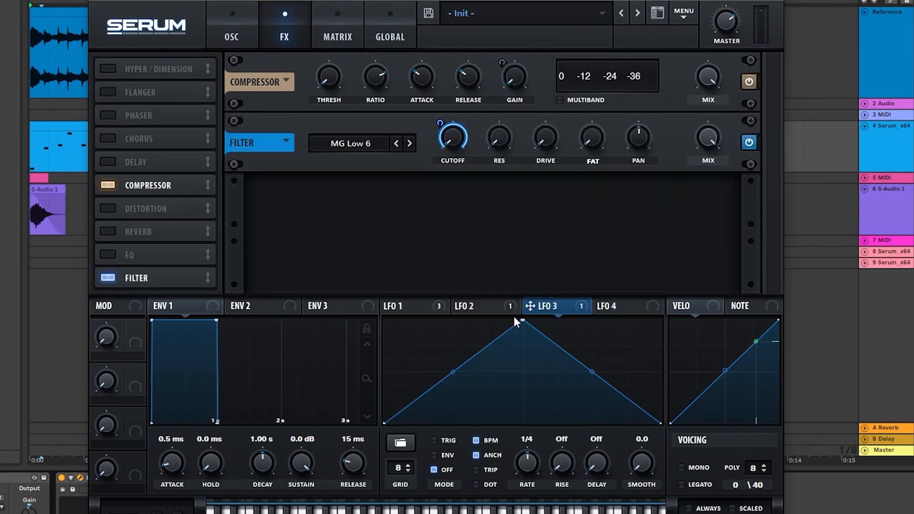
pyautogui.moveTo(515, 320); pyautogui.dragTo(385, 320)
pyautogui.moveTo(523, 377); pyautogui.dragTo(514, 404)
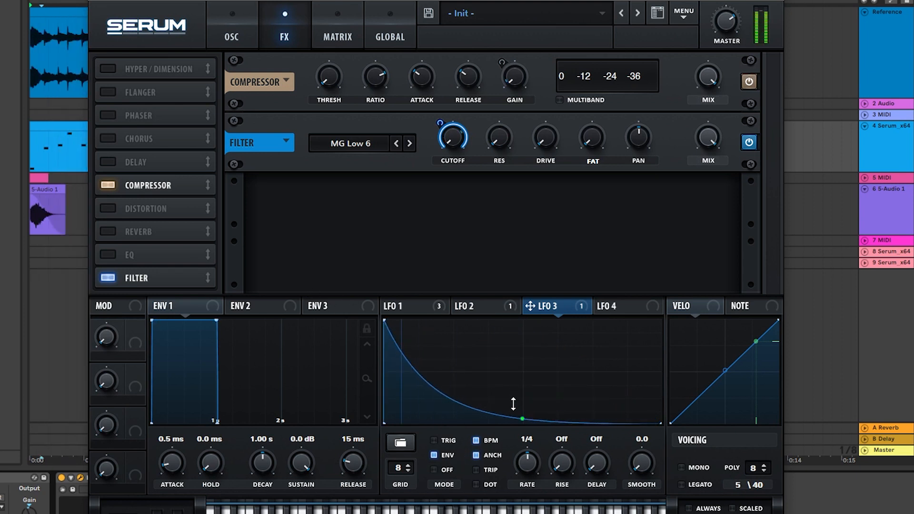
# Step: Enable Serum's Delay ahead of the Filter with times of 1/16 left and 1/2 right, and its filter at 995 with Q 2.2
pyautogui.click(109, 161)
pyautogui.moveTo(109, 162); pyautogui.dragTo(156, 241)
pyautogui.moveTo(439, 153); pyautogui.dragTo(426, 169)
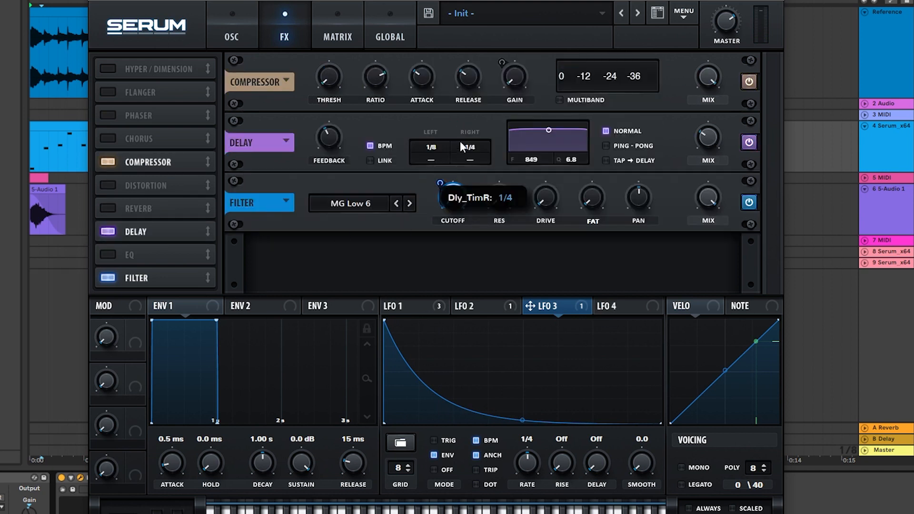
pyautogui.moveTo(459, 141); pyautogui.dragTo(431, 159)
pyautogui.moveTo(551, 133); pyautogui.dragTo(539, 147)
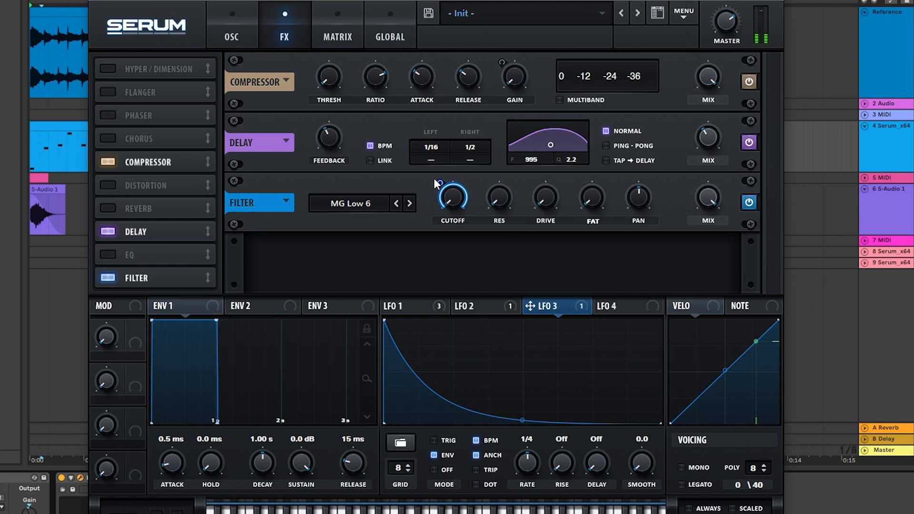
# Step: Move the Delay after the Filter, with times of 1/8 left and 1/4 right and its filter at 1744 with Q 1.6
pyautogui.moveTo(129, 233); pyautogui.dragTo(126, 281)
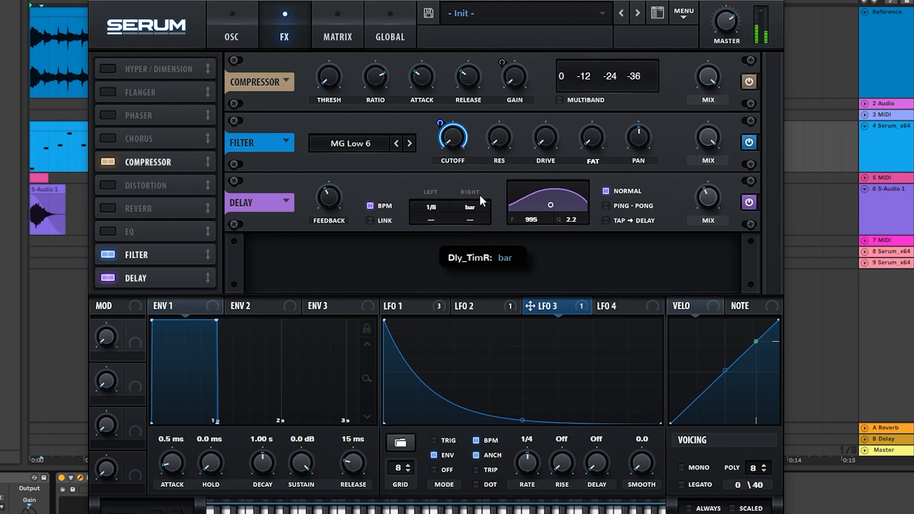
pyautogui.moveTo(478, 201); pyautogui.dragTo(476, 218)
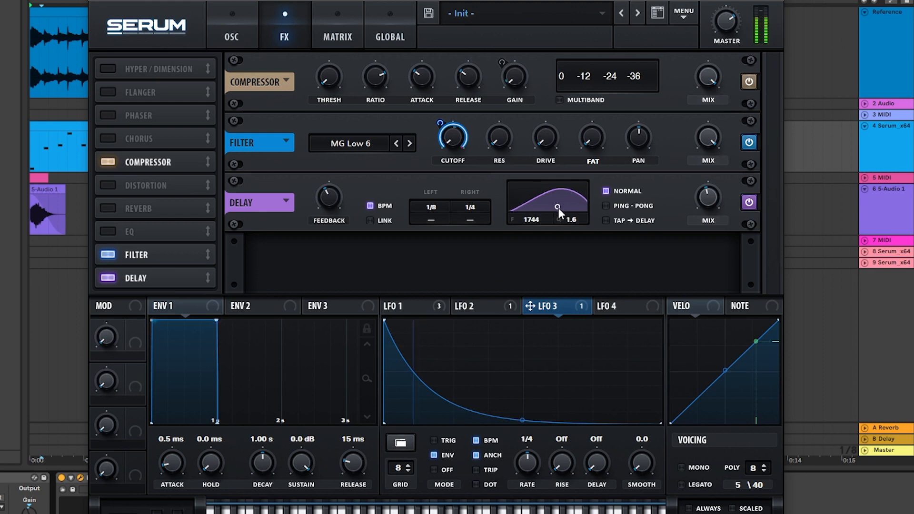
pyautogui.click(230, 38)
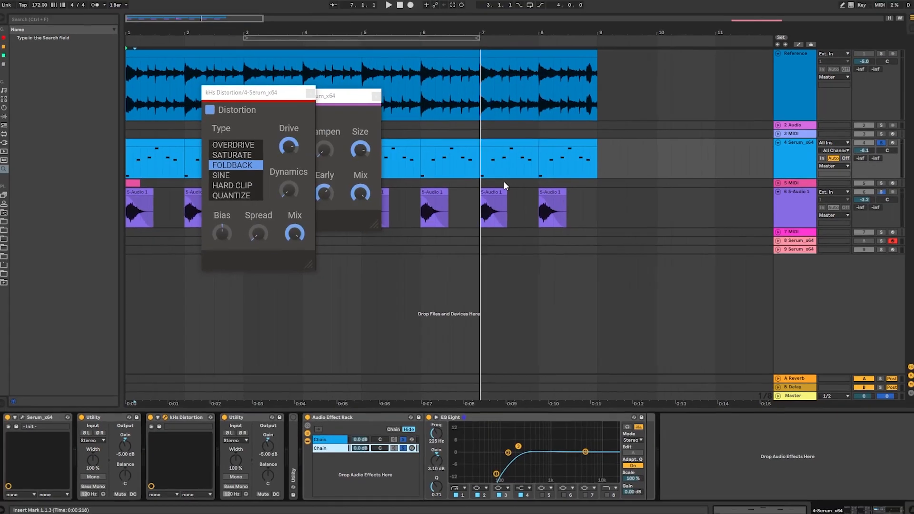
pyautogui.click(313, 95)
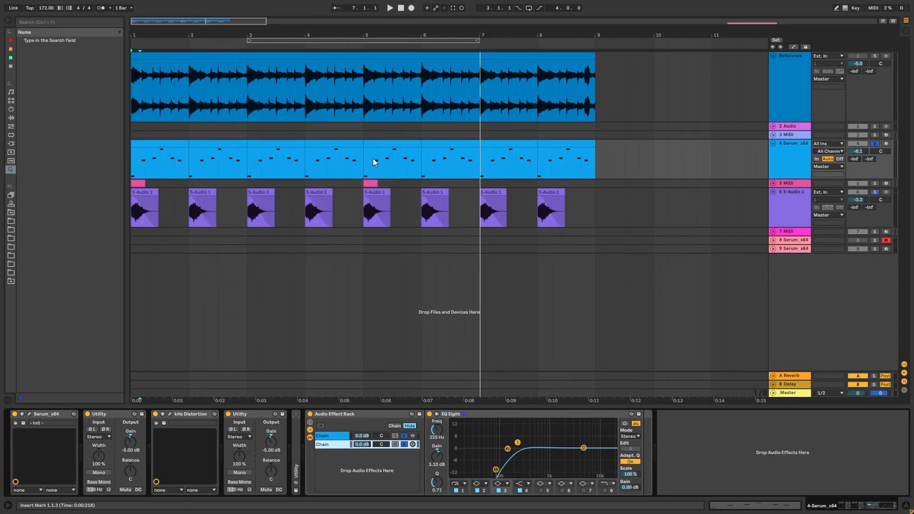